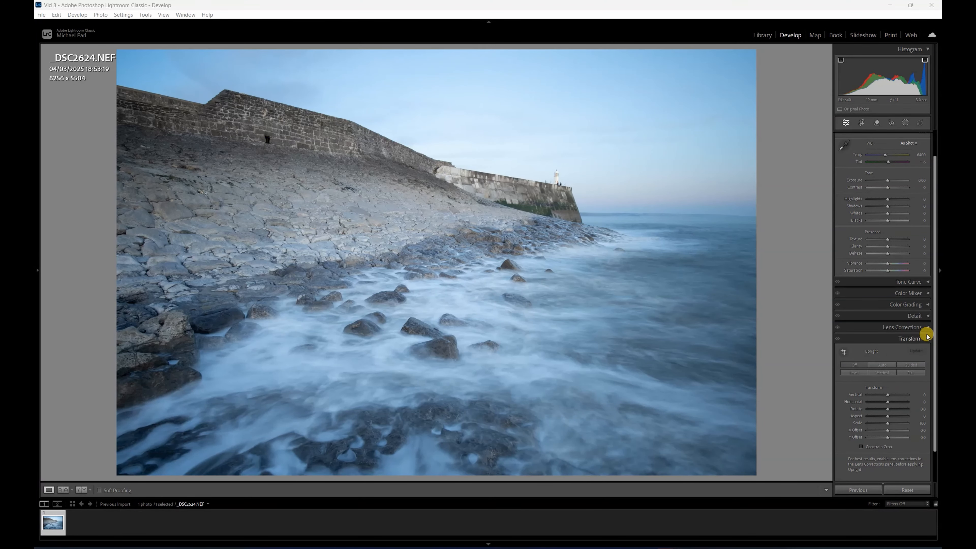
# Enable profile corrections and chromatic aberration removal in the lens corrections.
pyautogui.click(913, 327)
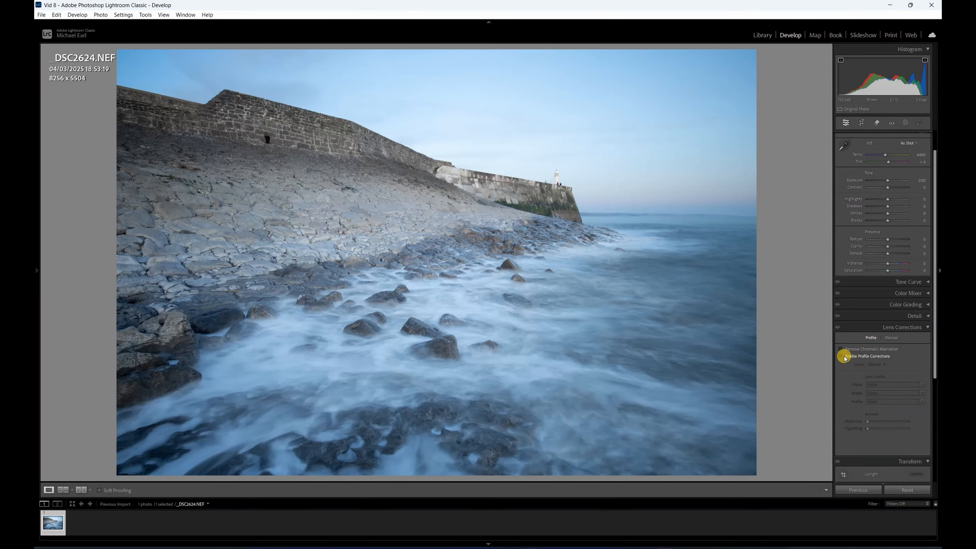
pyautogui.click(842, 355)
pyautogui.click(842, 349)
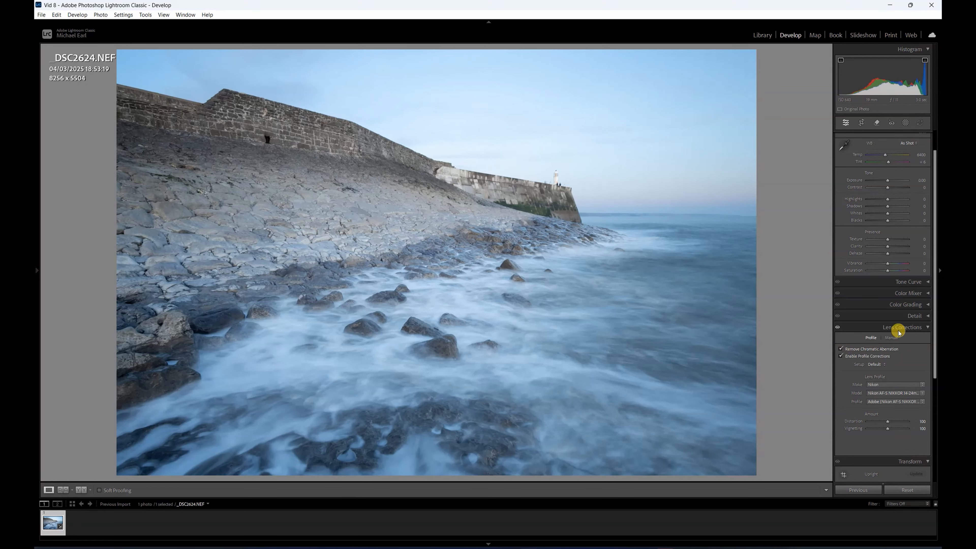
pyautogui.click(911, 327)
# Apply the automatic Upright correction to the seascape photo.
pyautogui.click(911, 339)
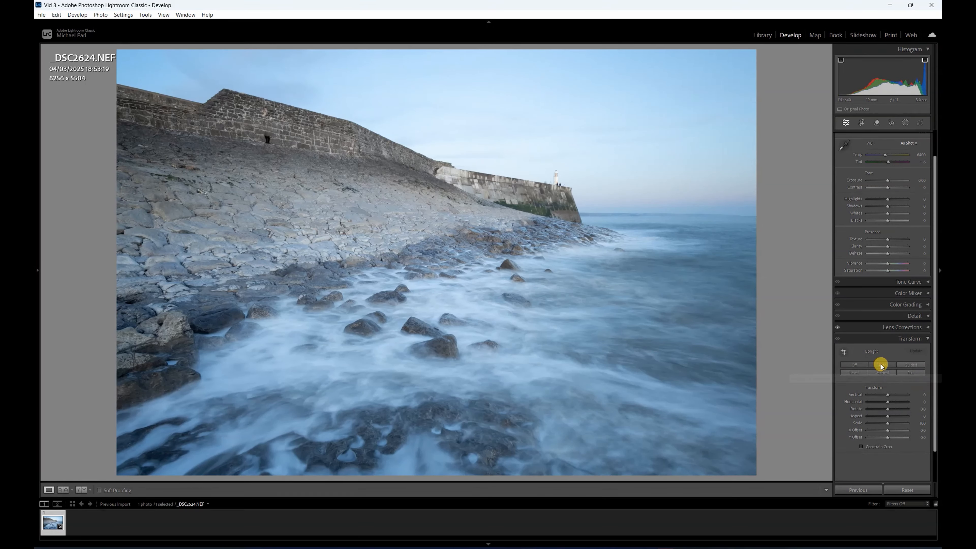
pyautogui.click(881, 364)
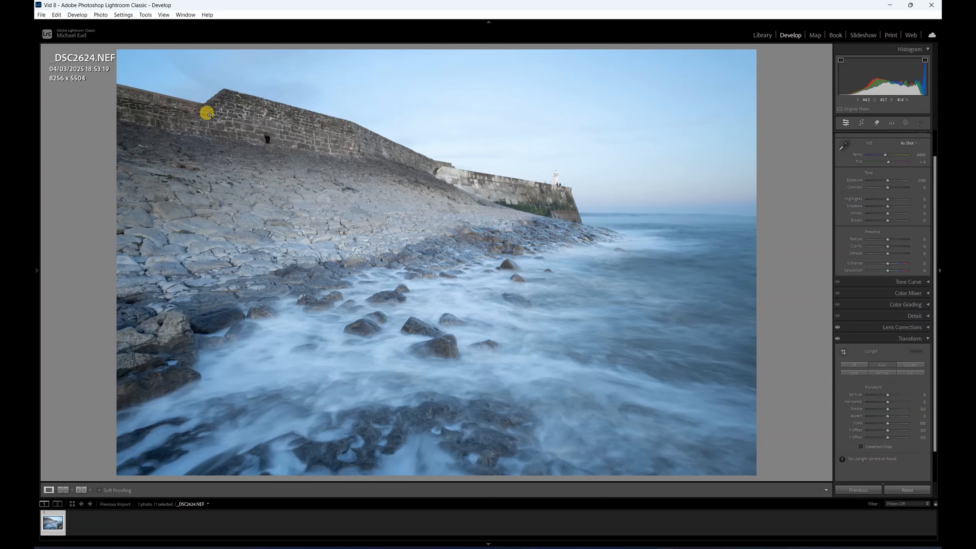
pyautogui.click(700, 217)
pyautogui.click(616, 211)
# Change the photo's profile to Adobe Landscape.
pyautogui.scroll(2, 895, 246)
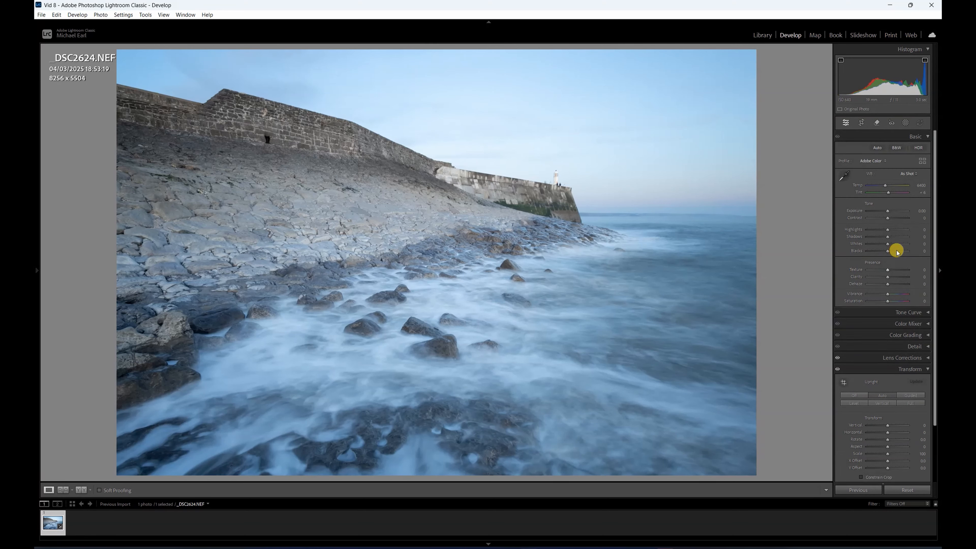
pyautogui.click(879, 161)
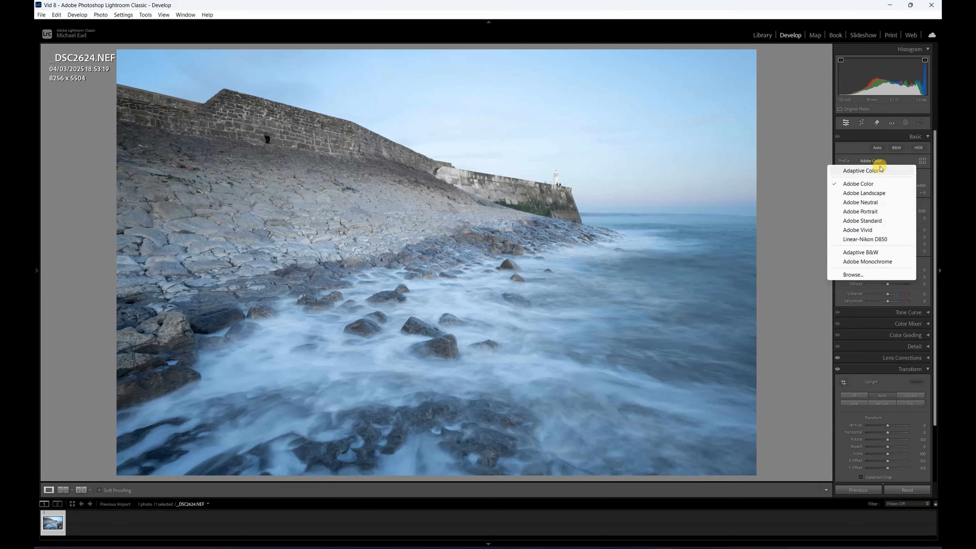
pyautogui.click(871, 193)
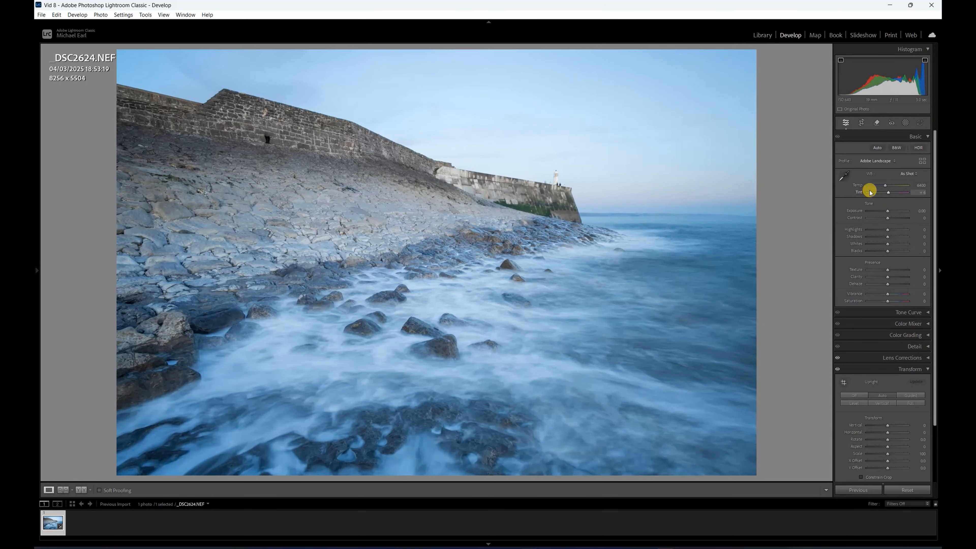
# Set the white balance to Auto and warm the temperature to about 8556.
pyautogui.click(905, 174)
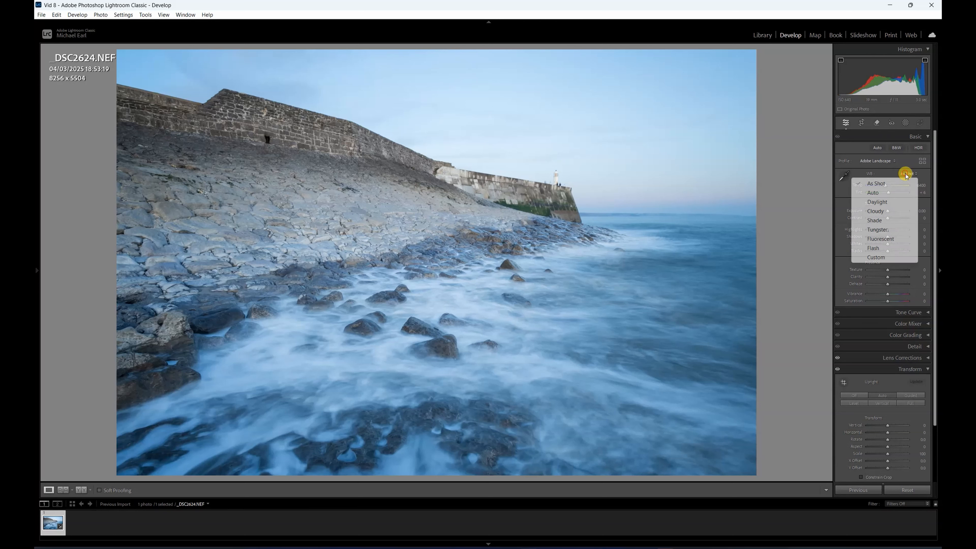
pyautogui.click(874, 193)
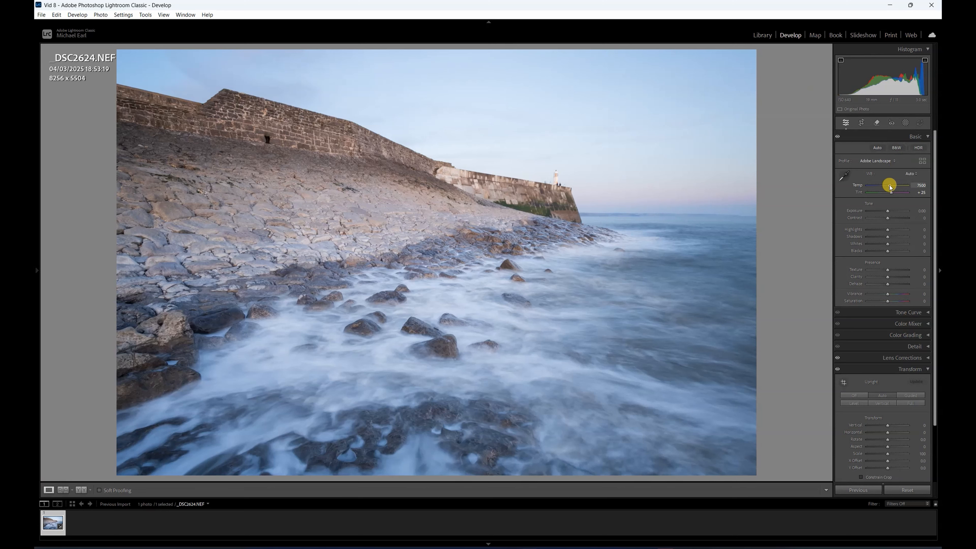
pyautogui.moveTo(890, 187); pyautogui.dragTo(893, 186)
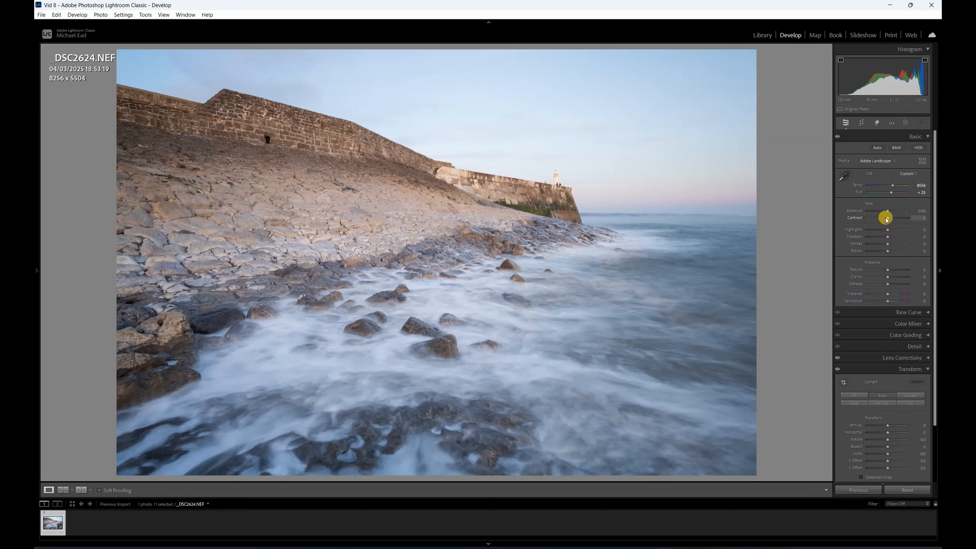
# Raise Contrast to about +5 and lower Highlights to about -46.
pyautogui.moveTo(888, 220); pyautogui.dragTo(888, 219)
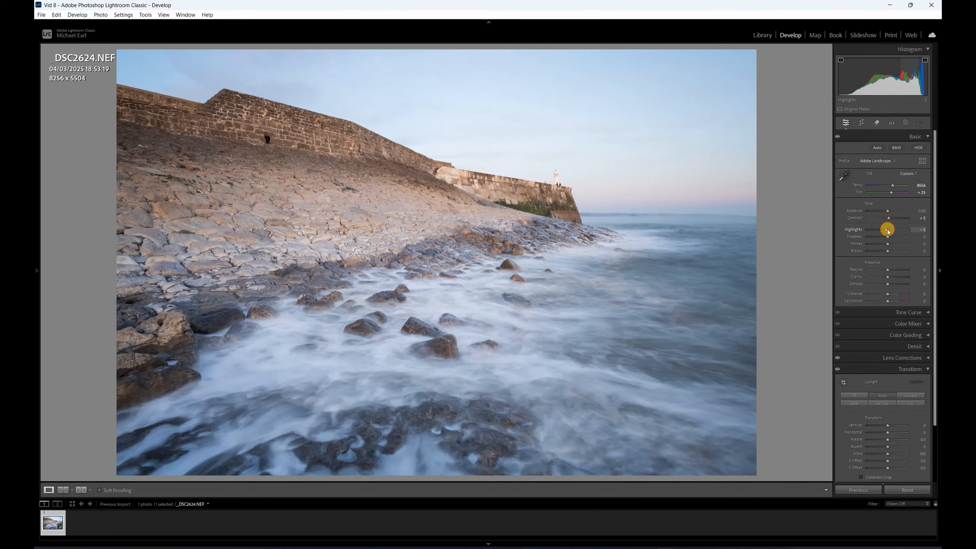
pyautogui.moveTo(888, 230); pyautogui.dragTo(884, 230)
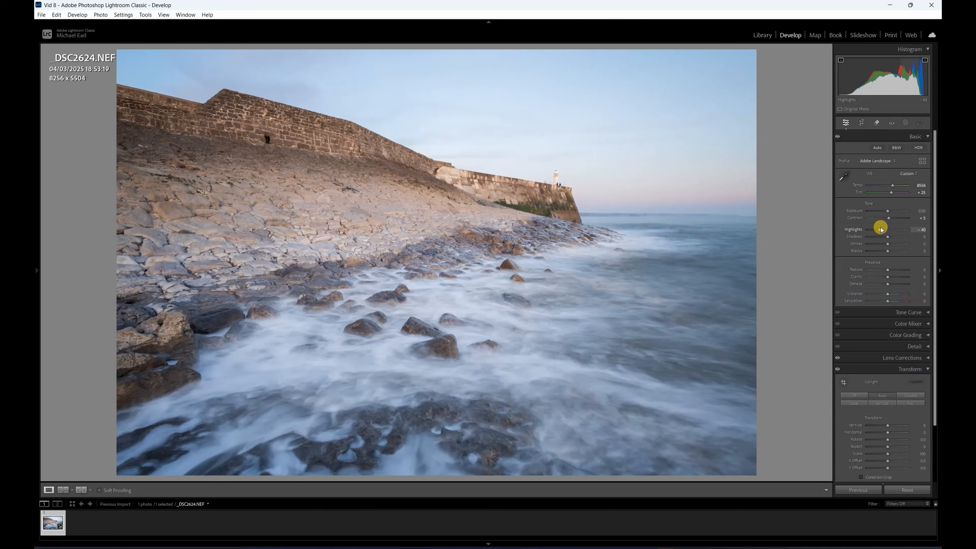
pyautogui.moveTo(881, 229); pyautogui.dragTo(880, 229)
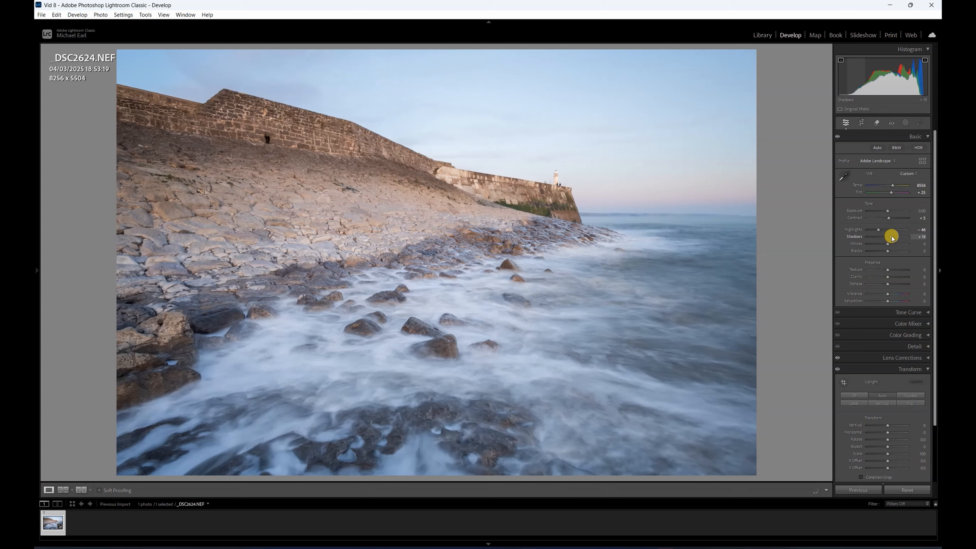
# Set Shadows to +28, Whites to -25 and Blacks to -16, and compare the photo with and without the Basic adjustments.
pyautogui.moveTo(892, 236)
pyautogui.mouseDown()
pyautogui.moveTo(909, 236)
pyautogui.moveTo(874, 233)
pyautogui.moveTo(911, 235)
pyautogui.moveTo(865, 238)
pyautogui.moveTo(902, 236)
pyautogui.moveTo(892, 240)
pyautogui.mouseUp()
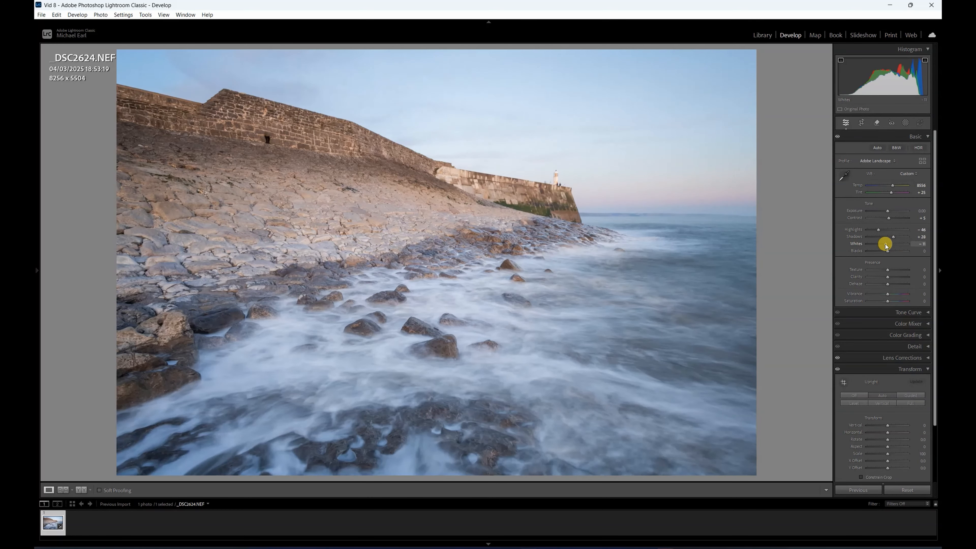
pyautogui.moveTo(886, 246); pyautogui.dragTo(884, 245)
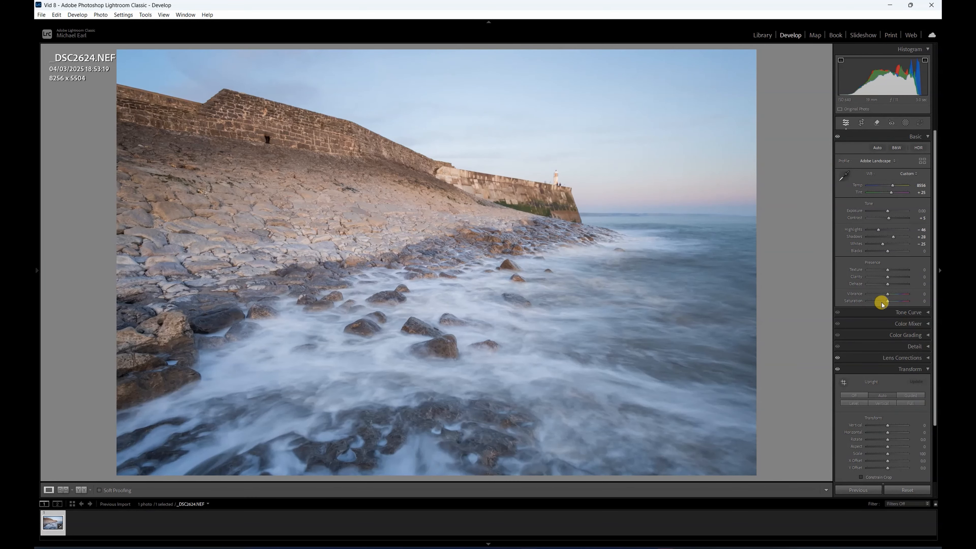
pyautogui.moveTo(891, 256); pyautogui.dragTo(885, 252)
pyautogui.click(838, 137)
pyautogui.click(838, 137)
pyautogui.click(837, 137)
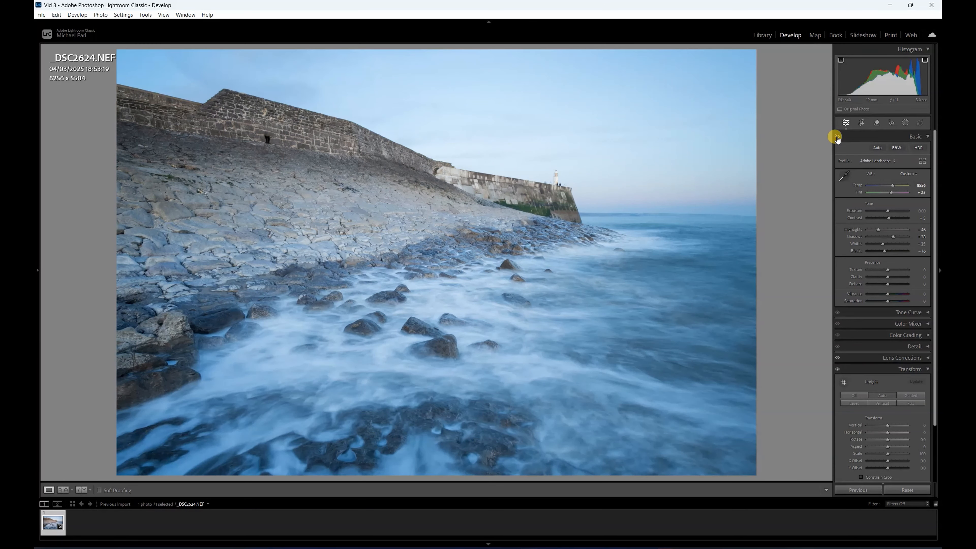
pyautogui.click(837, 138)
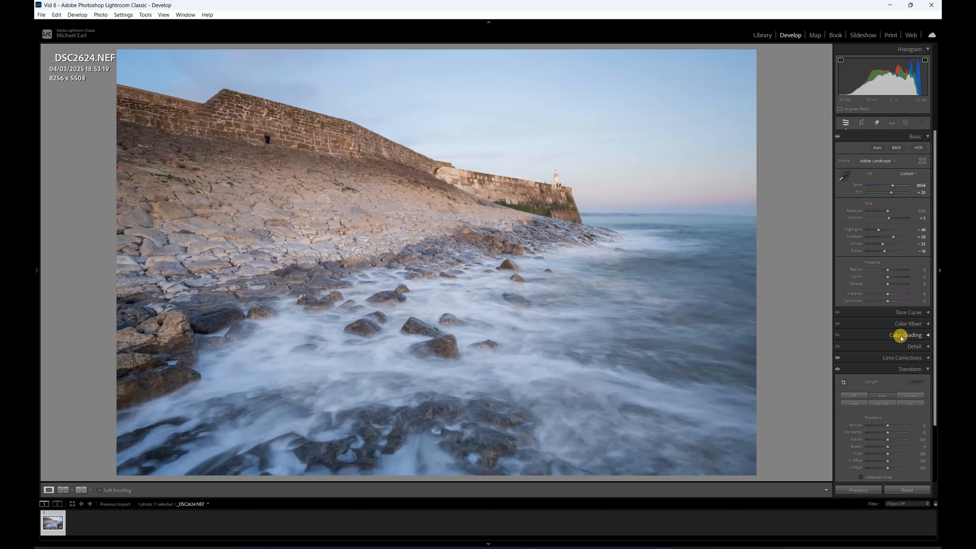
pyautogui.click(926, 136)
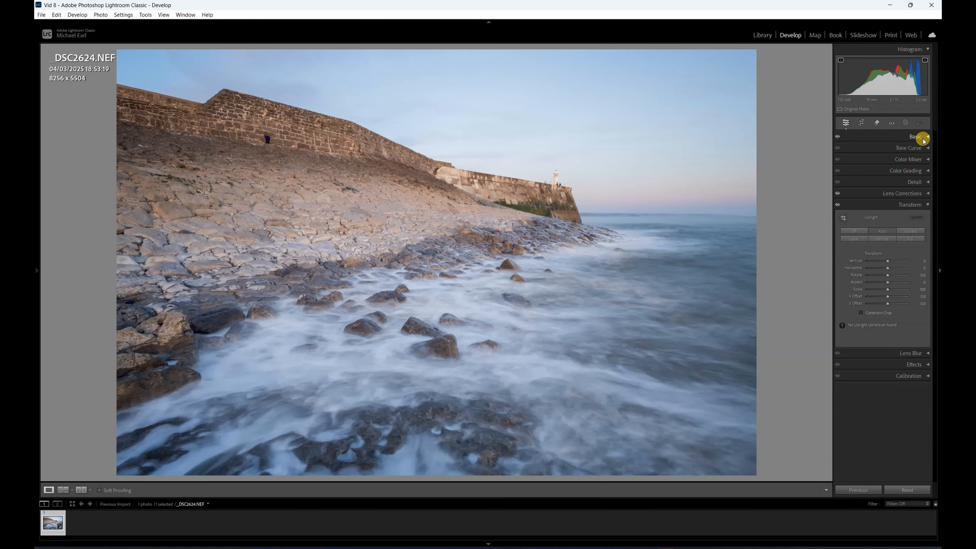
# Shape a gentle S-curve with a shadow point at input 62, output 54 and a highlight point at input 193, output 204, comparing before and after.
pyautogui.click(923, 149)
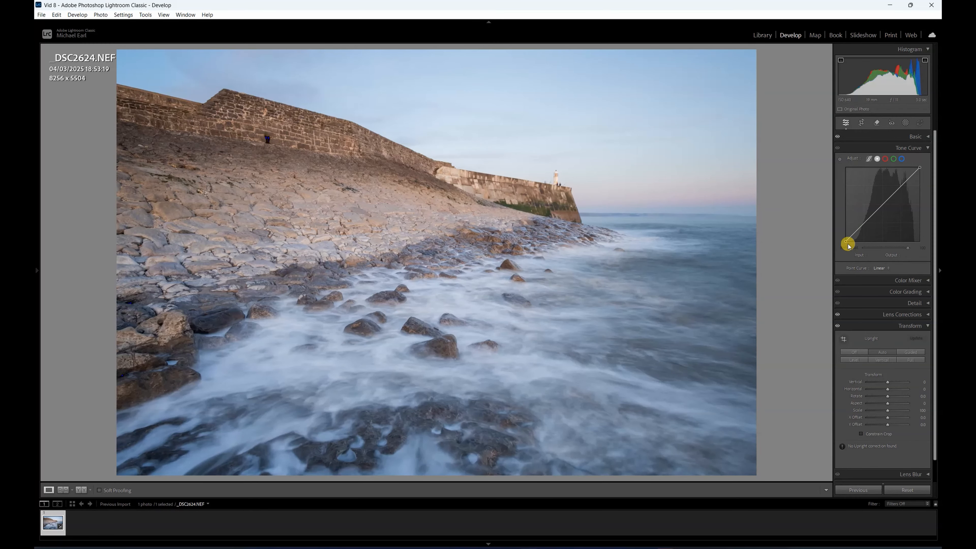
pyautogui.moveTo(863, 223); pyautogui.dragTo(864, 228)
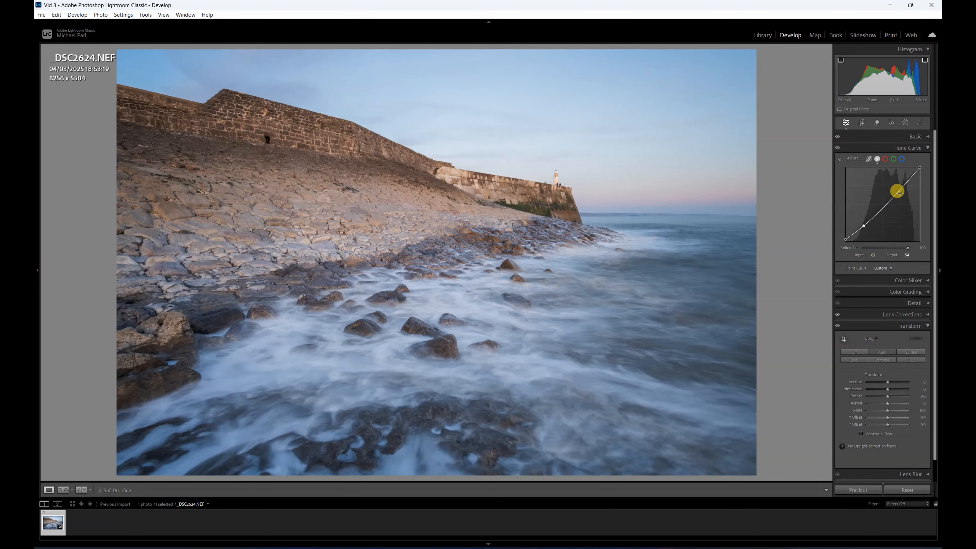
pyautogui.moveTo(902, 185); pyautogui.dragTo(903, 183)
pyautogui.click(838, 148)
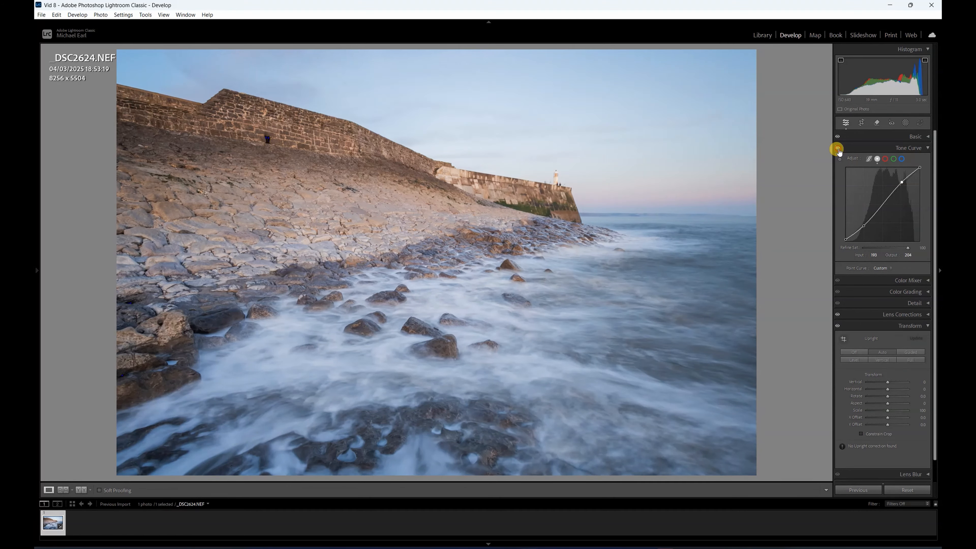
pyautogui.click(837, 147)
pyautogui.click(838, 149)
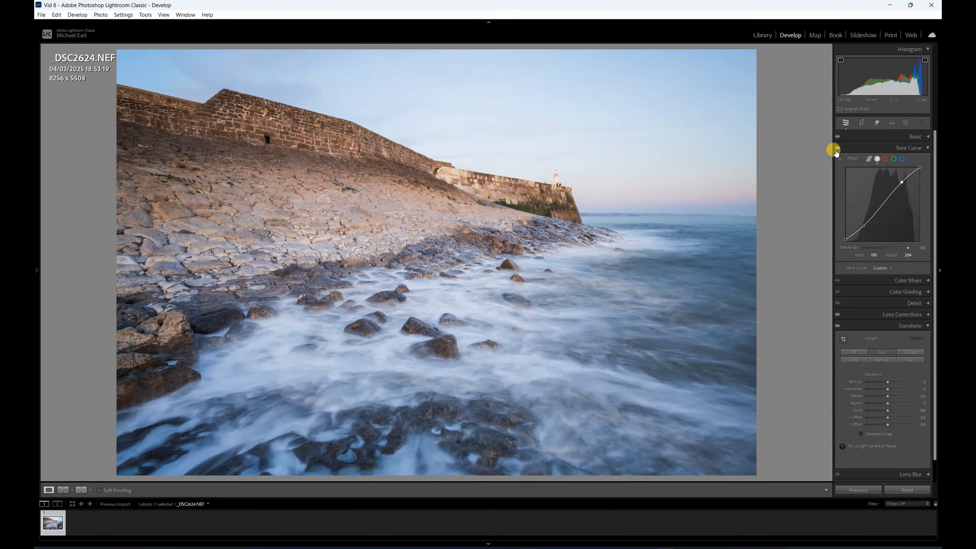
# Lower the tone curve's highlight point to about input 196, output 201.
pyautogui.click(901, 181)
pyautogui.moveTo(902, 184); pyautogui.dragTo(903, 185)
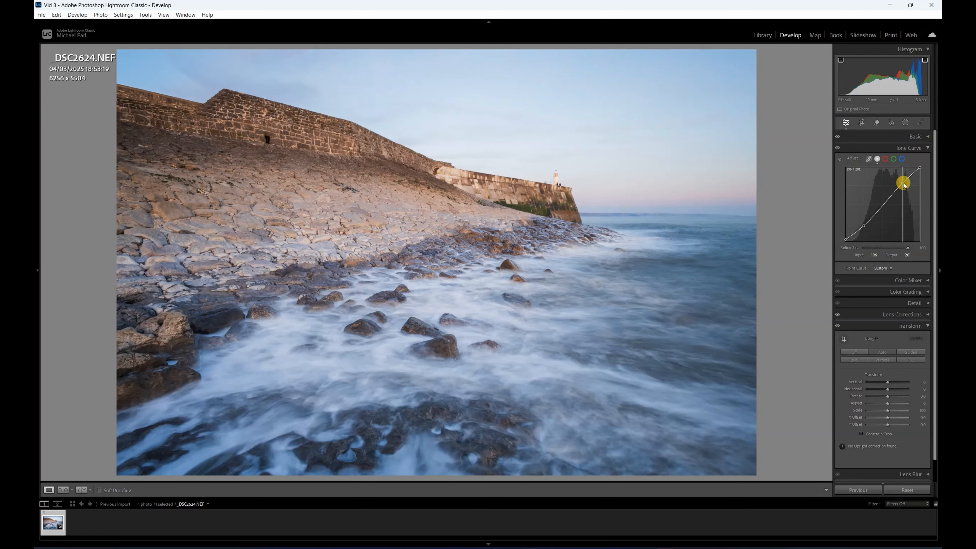
pyautogui.click(928, 149)
# Reset the Red and Yellow hue shifts in the Color Mixer to 0.
pyautogui.click(901, 160)
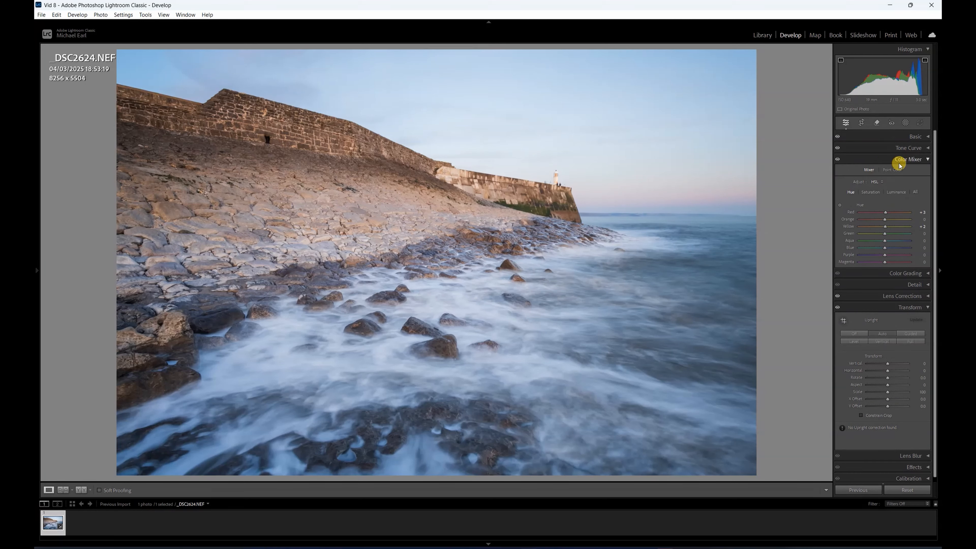
pyautogui.doubleClick(885, 226)
pyautogui.click(909, 159)
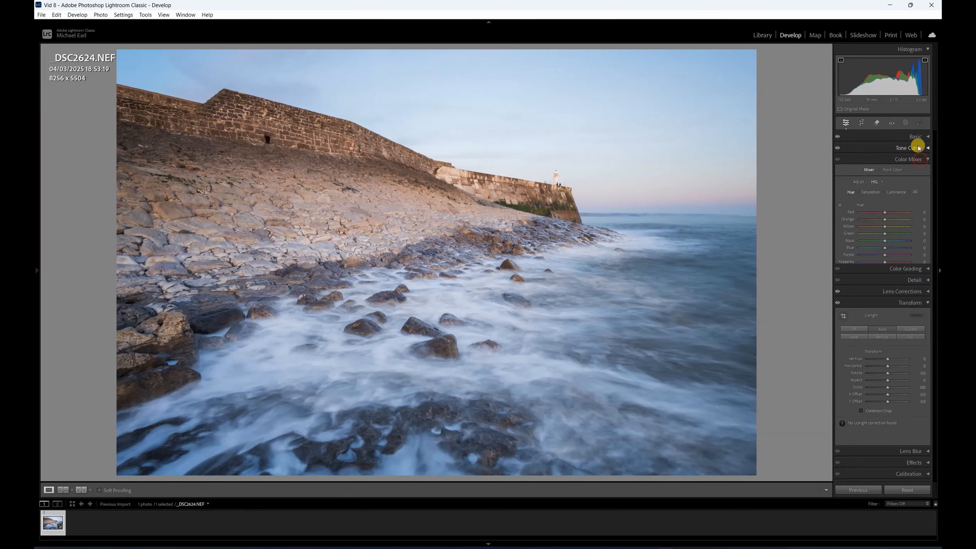
# Tint the shadows a subtle blue with hue 225 in Color Grading and compare before and after.
pyautogui.click(919, 171)
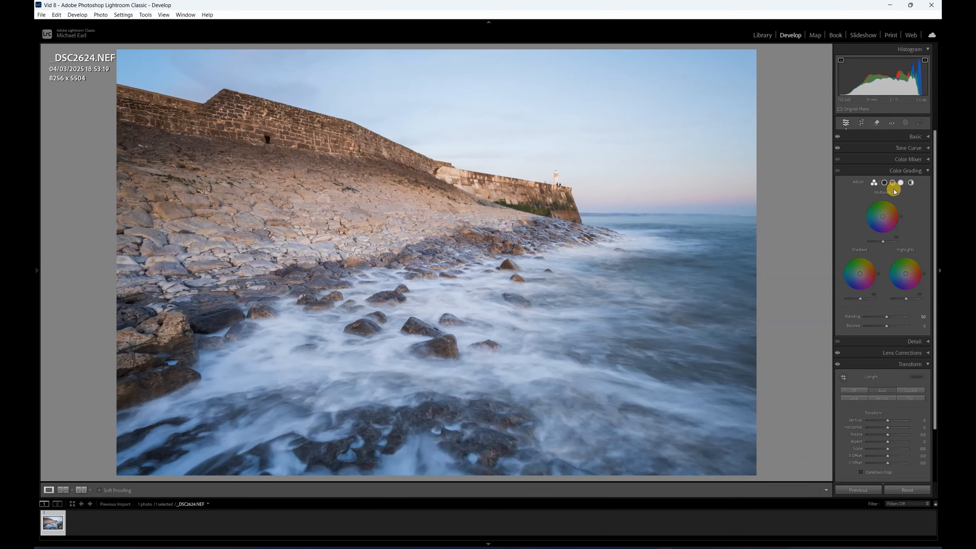
pyautogui.click(884, 183)
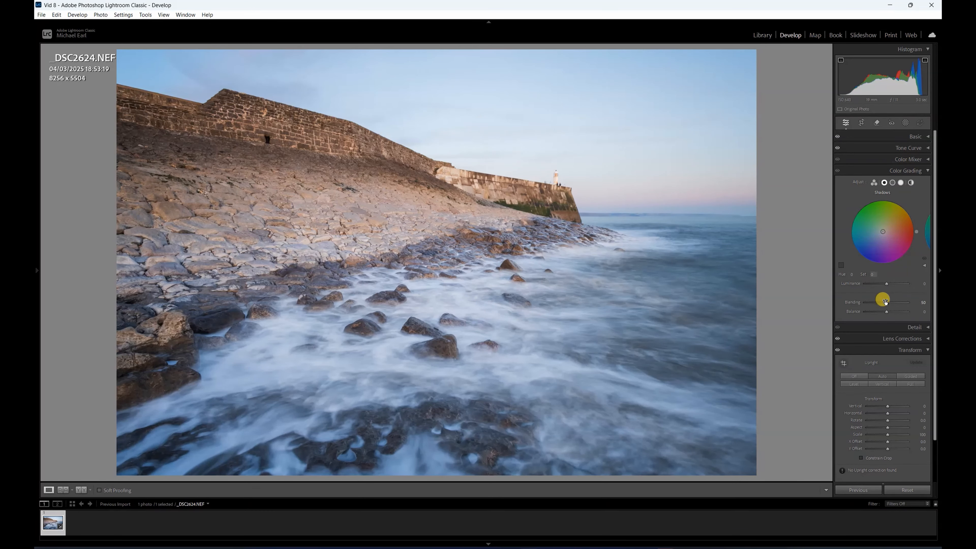
pyautogui.click(884, 233)
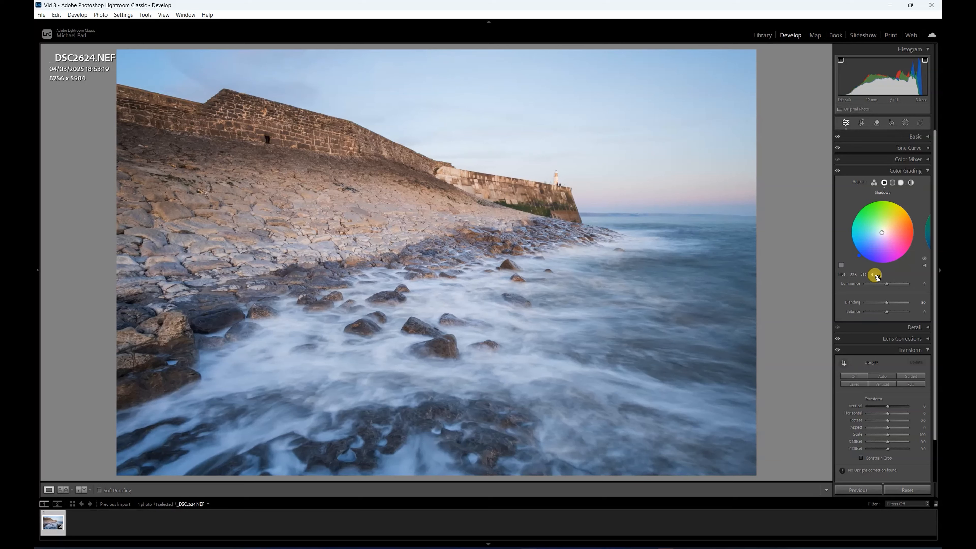
pyautogui.click(874, 275)
pyautogui.click(837, 170)
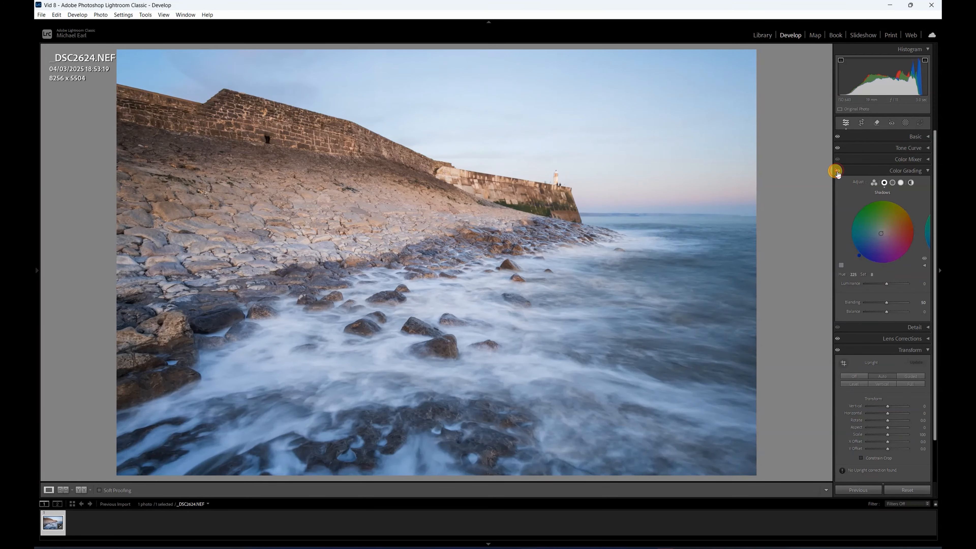
# Tint the highlights yellow with hue 55 and saturation about 13, and compare the grading before and after.
pyautogui.click(900, 183)
pyautogui.moveTo(884, 229); pyautogui.dragTo(886, 228)
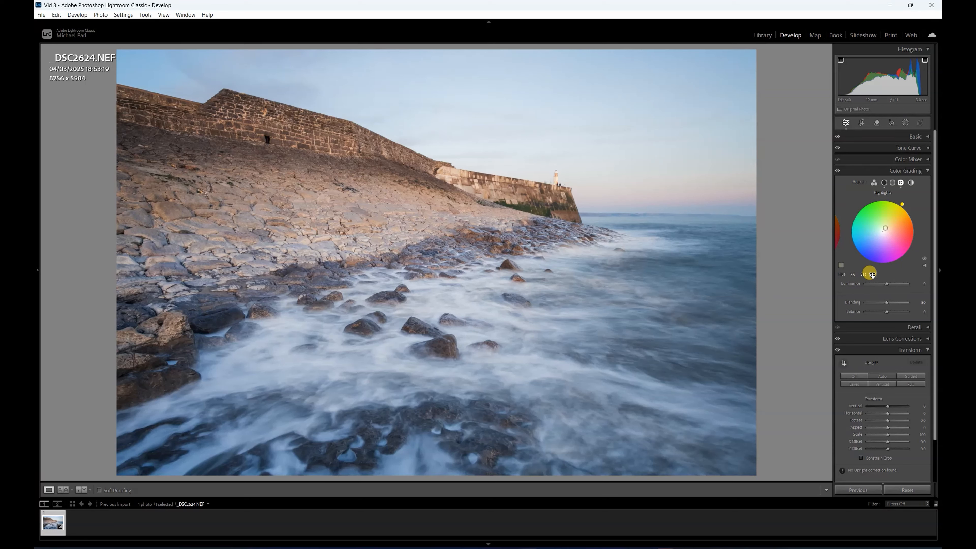
pyautogui.click(837, 173)
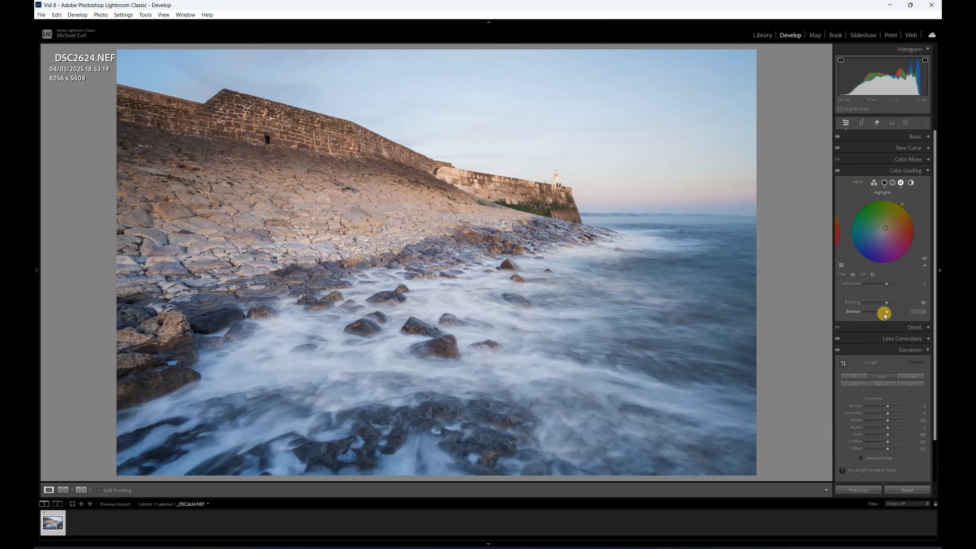
# Set the Color Grading balance to about -23 and lower the luminance slightly.
pyautogui.moveTo(883, 314); pyautogui.dragTo(882, 313)
pyautogui.click(885, 183)
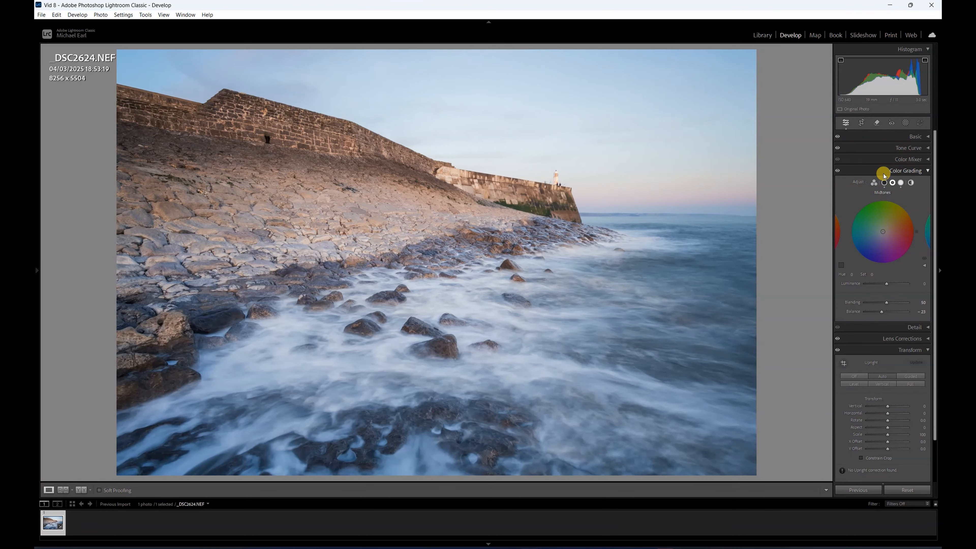
pyautogui.moveTo(887, 284)
pyautogui.mouseDown()
pyautogui.moveTo(901, 284)
pyautogui.moveTo(874, 285)
pyautogui.moveTo(883, 288)
pyautogui.mouseUp()
pyautogui.click(922, 171)
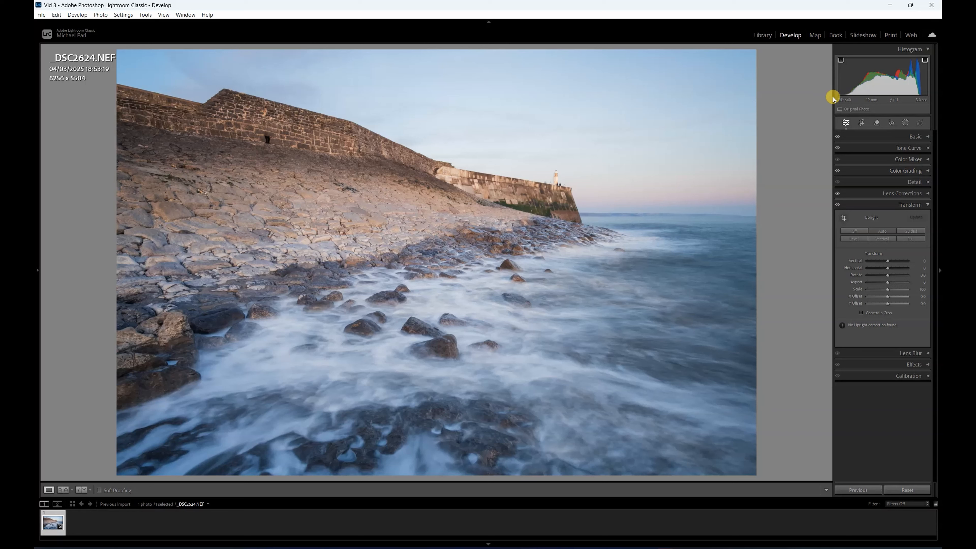
# Apply Denoise to the photo at an amount of 50.
pyautogui.click(870, 185)
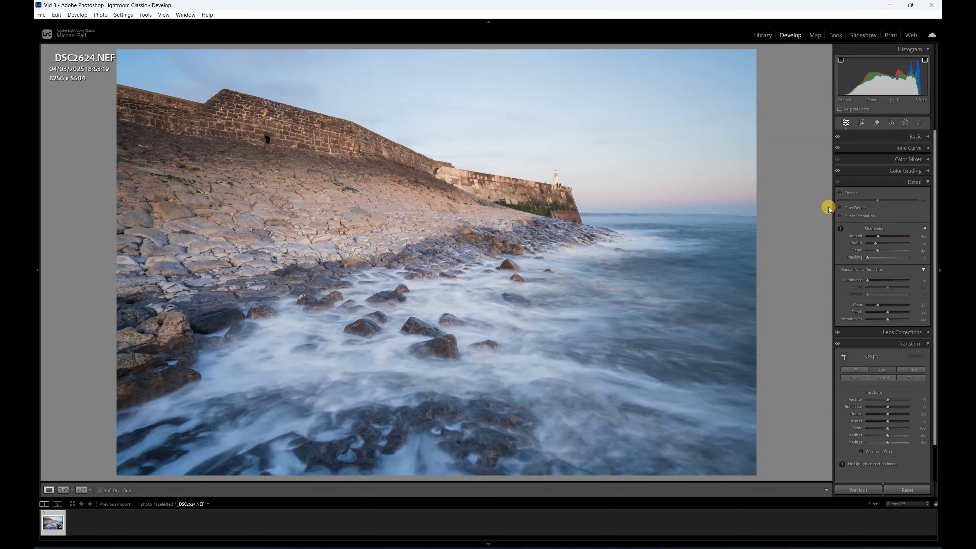
pyautogui.click(841, 193)
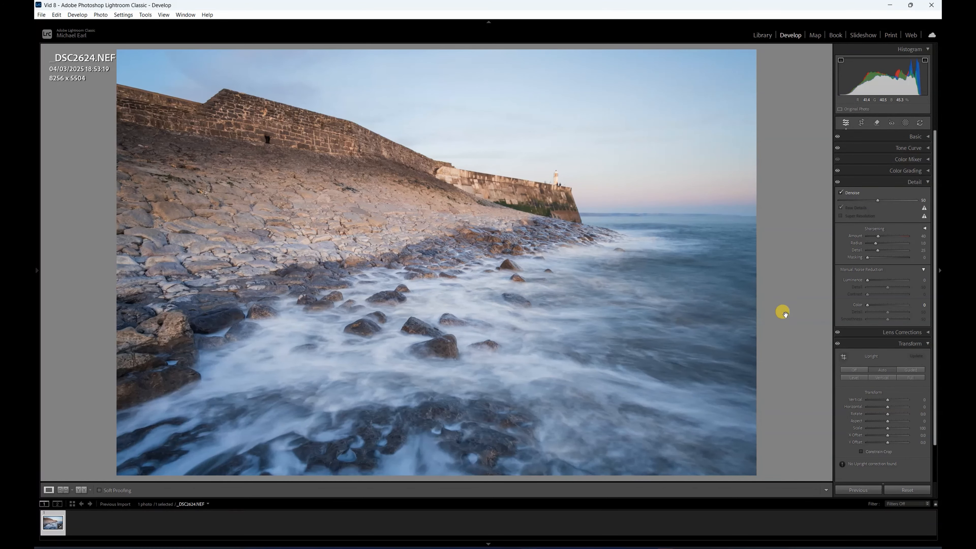
# Inspect the denoised detail up close on the harbour wall, stone slope and wet rocks, then return to the full photo.
pyautogui.press('z')
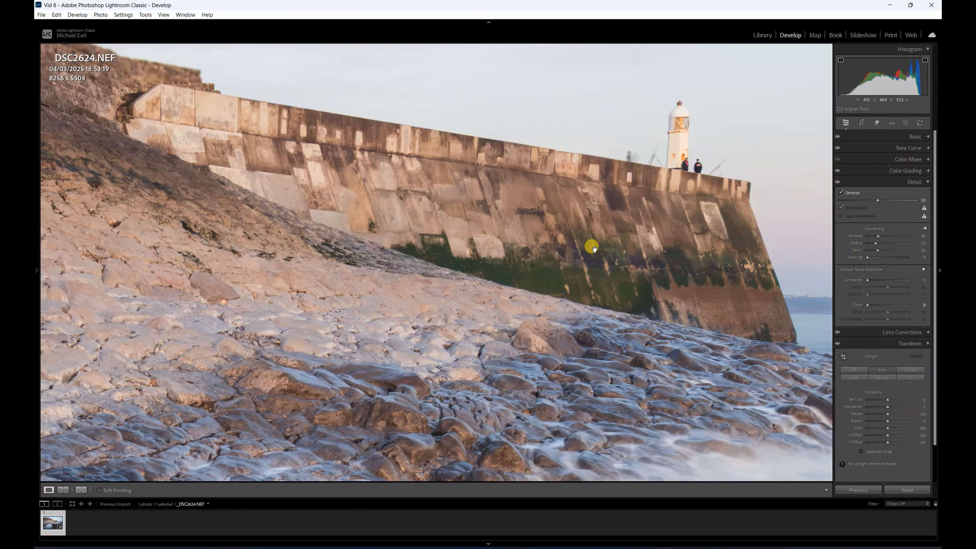
pyautogui.moveTo(451, 286); pyautogui.dragTo(601, 272)
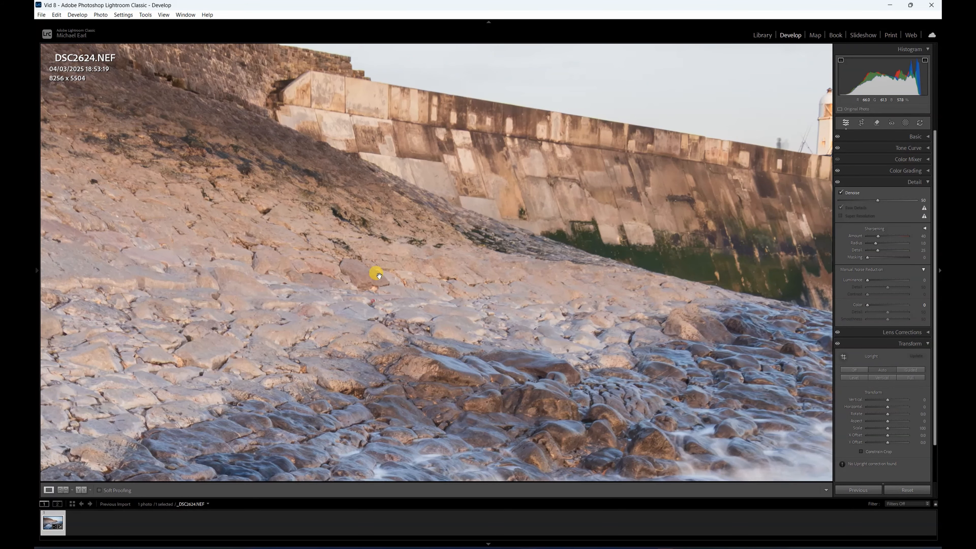
pyautogui.moveTo(379, 276); pyautogui.dragTo(404, 121)
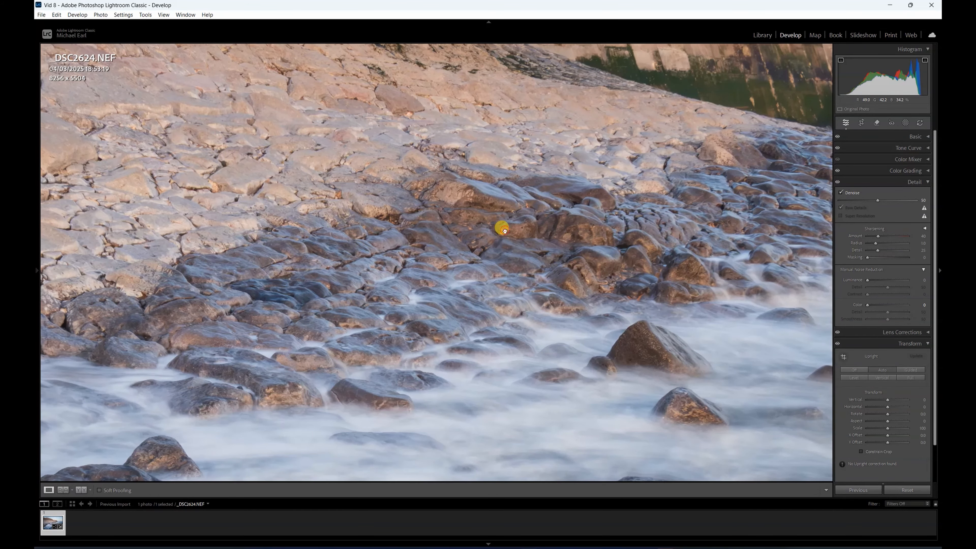
pyautogui.click(504, 230)
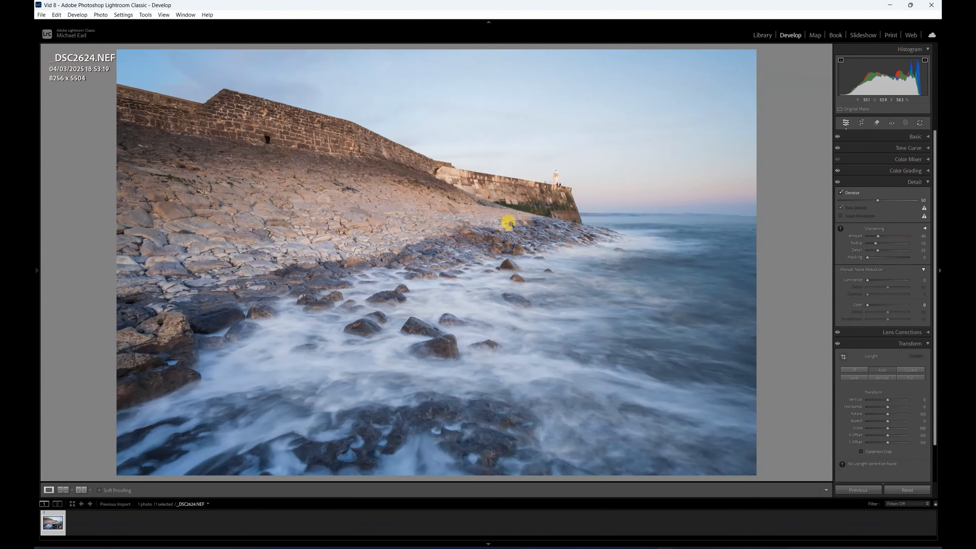
# Set the Calibration saturation to about -19 for blue primary, +14 for green primary and -16 for red primary.
pyautogui.click(924, 331)
pyautogui.click(926, 183)
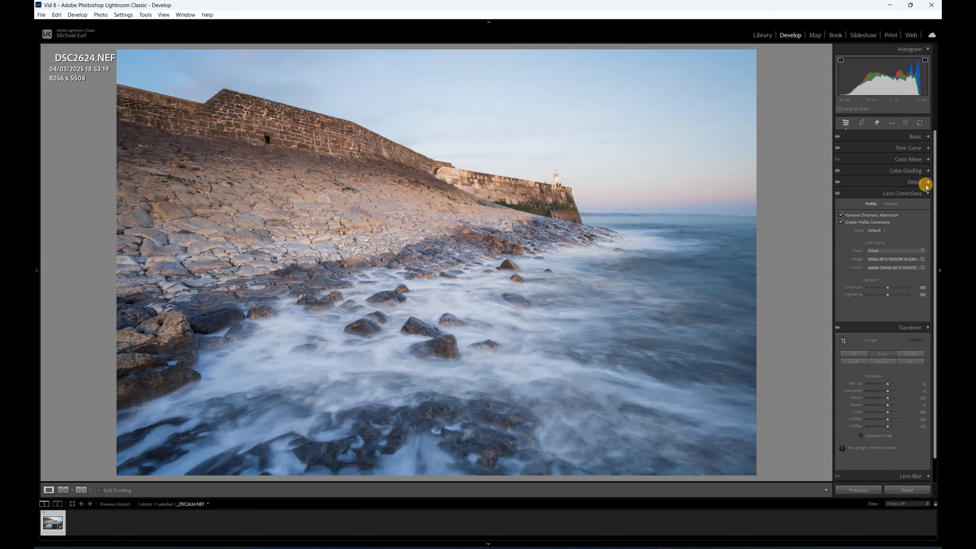
pyautogui.click(924, 329)
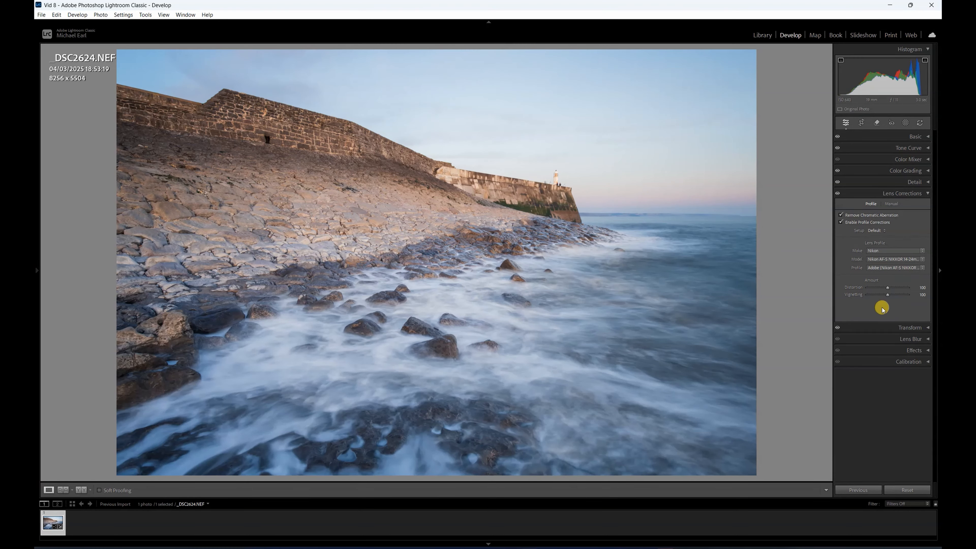
pyautogui.click(914, 365)
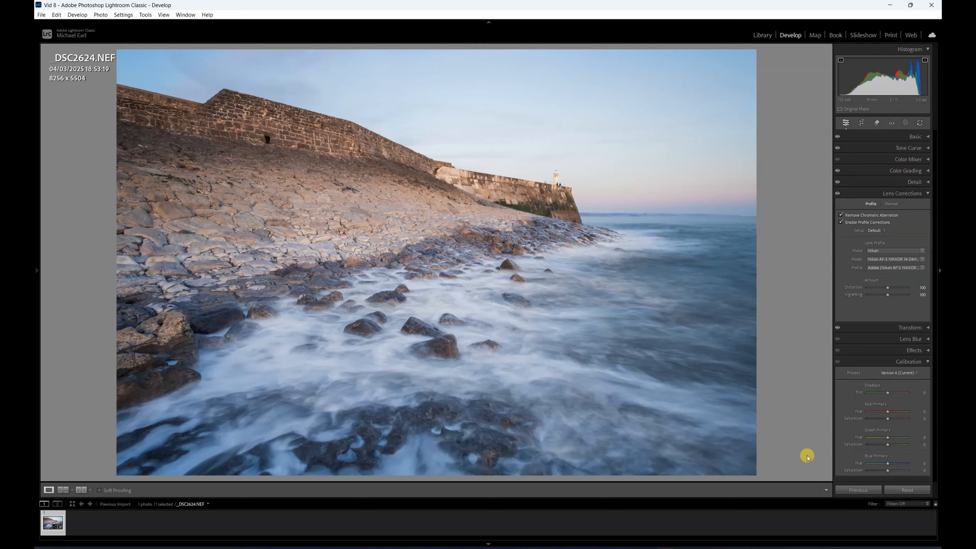
pyautogui.moveTo(888, 471); pyautogui.dragTo(883, 470)
pyautogui.moveTo(887, 445)
pyautogui.mouseDown()
pyautogui.moveTo(905, 445)
pyautogui.moveTo(862, 445)
pyautogui.moveTo(918, 450)
pyautogui.moveTo(893, 447)
pyautogui.mouseUp()
pyautogui.moveTo(888, 420)
pyautogui.mouseDown()
pyautogui.moveTo(865, 420)
pyautogui.moveTo(898, 421)
pyautogui.moveTo(869, 421)
pyautogui.moveTo(885, 423)
pyautogui.mouseUp()
pyautogui.click(920, 194)
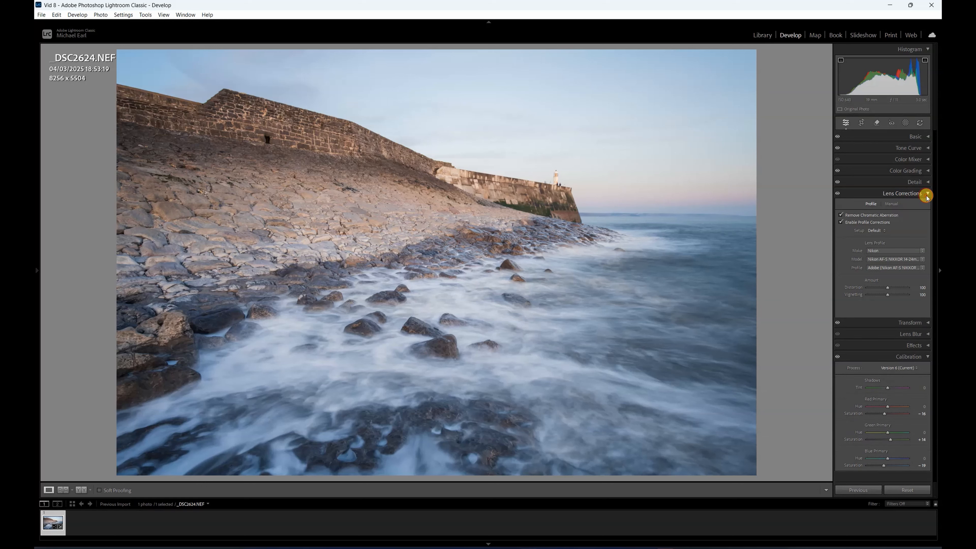
pyautogui.click(920, 238)
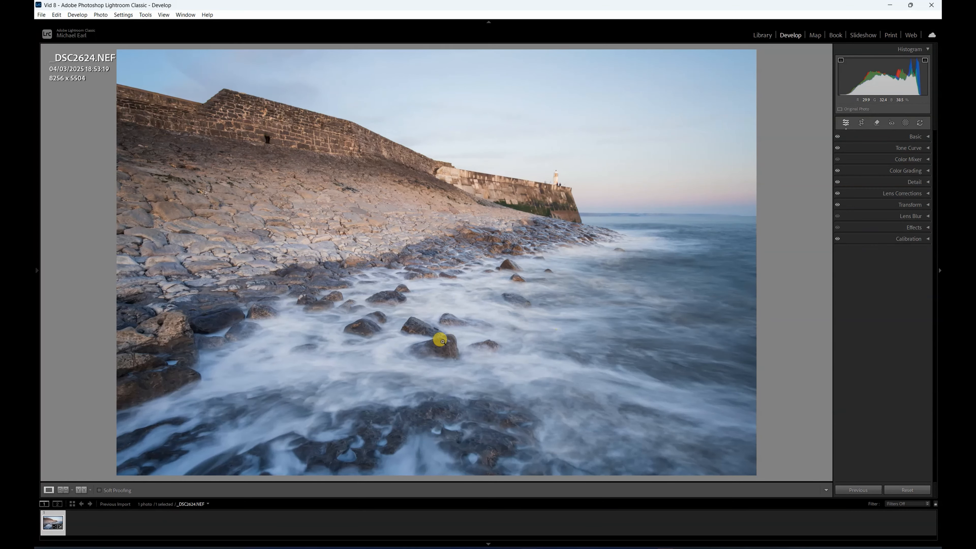
# Create a Landscape mask that covers only the sky.
pyautogui.click(907, 122)
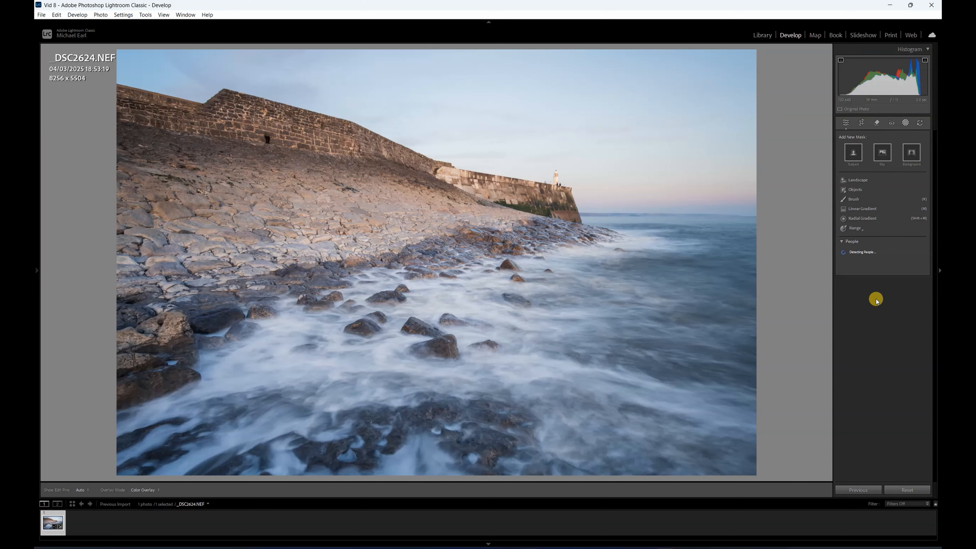
pyautogui.click(856, 181)
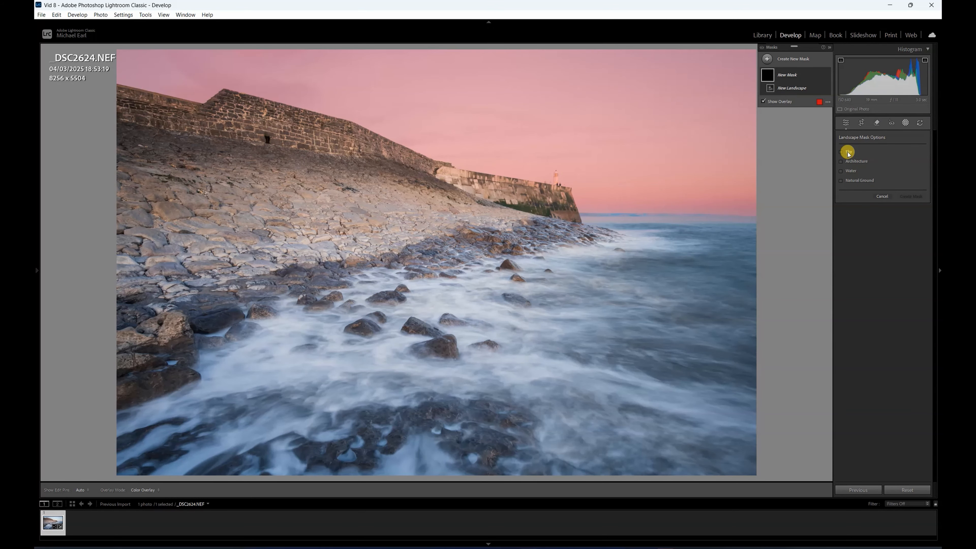
pyautogui.click(911, 197)
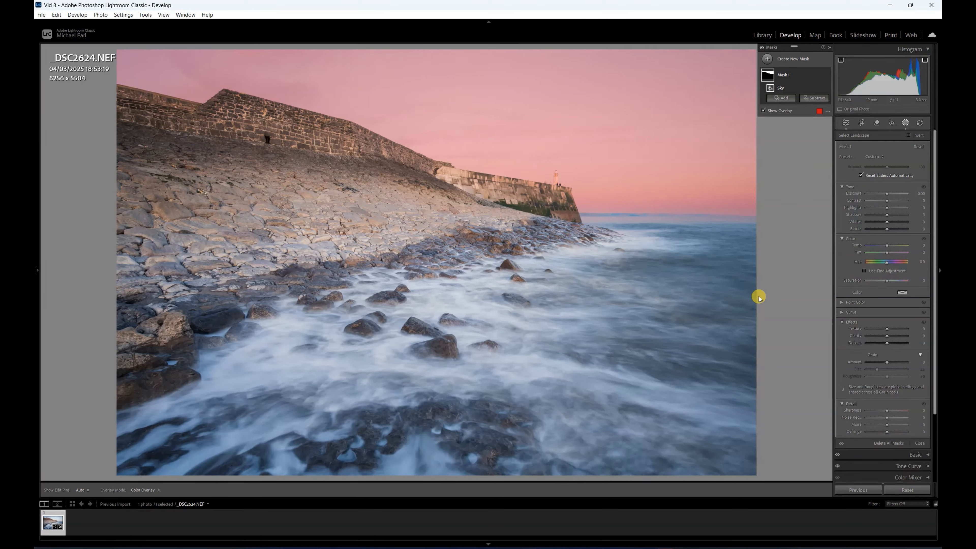
# Set the sky mask to exposure about -0.28, contrast 20, highlights -2, temperature 14 and tint 16, and compare before and after.
pyautogui.moveTo(887, 194); pyautogui.dragTo(886, 208)
pyautogui.moveTo(886, 245); pyautogui.dragTo(889, 251)
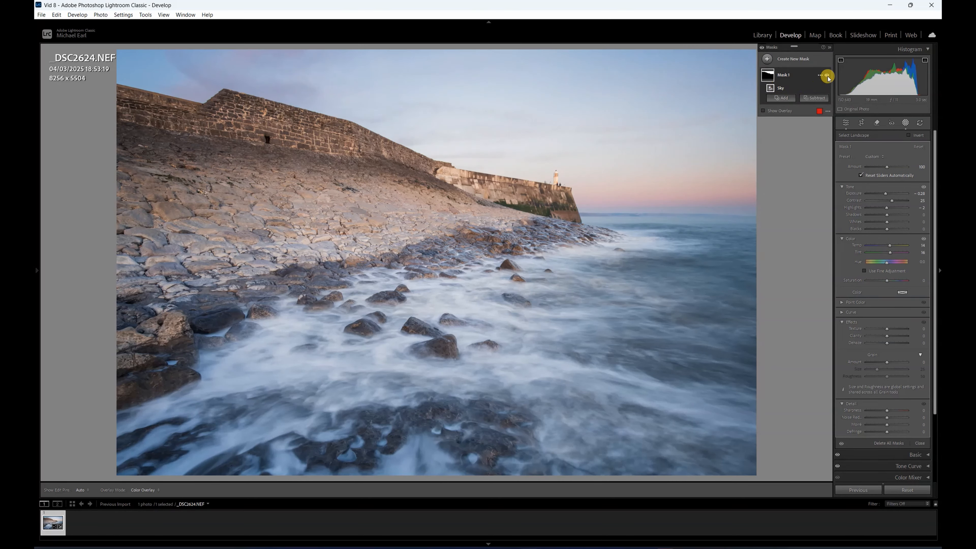
pyautogui.click(827, 76)
pyautogui.click(827, 76)
# Refine the sky mask with shadows about -4, slightly raised whites, and texture and clarity about 14, comparing the mask on and off.
pyautogui.moveTo(887, 215)
pyautogui.mouseDown()
pyautogui.moveTo(874, 212)
pyautogui.moveTo(893, 216)
pyautogui.moveTo(878, 230)
pyautogui.moveTo(887, 231)
pyautogui.mouseUp()
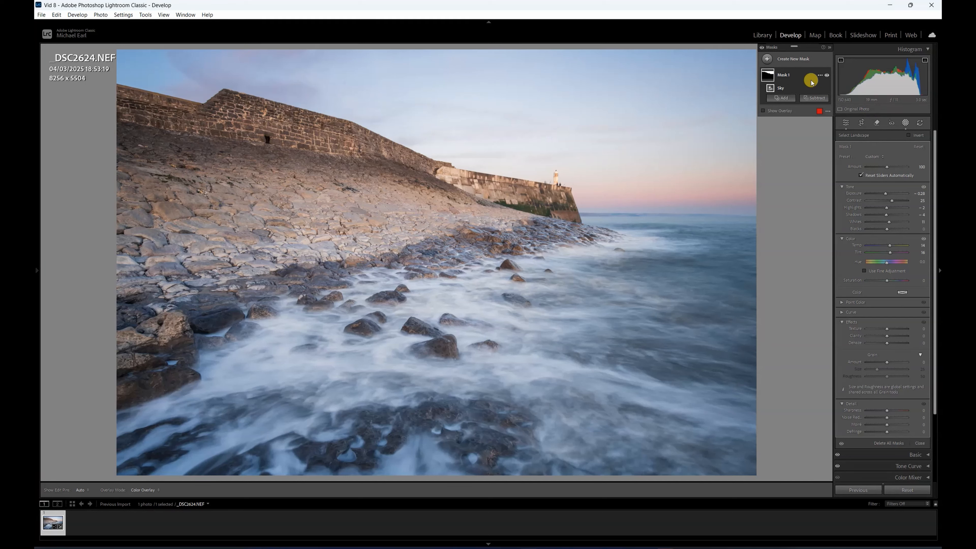
pyautogui.click(827, 77)
pyautogui.click(827, 76)
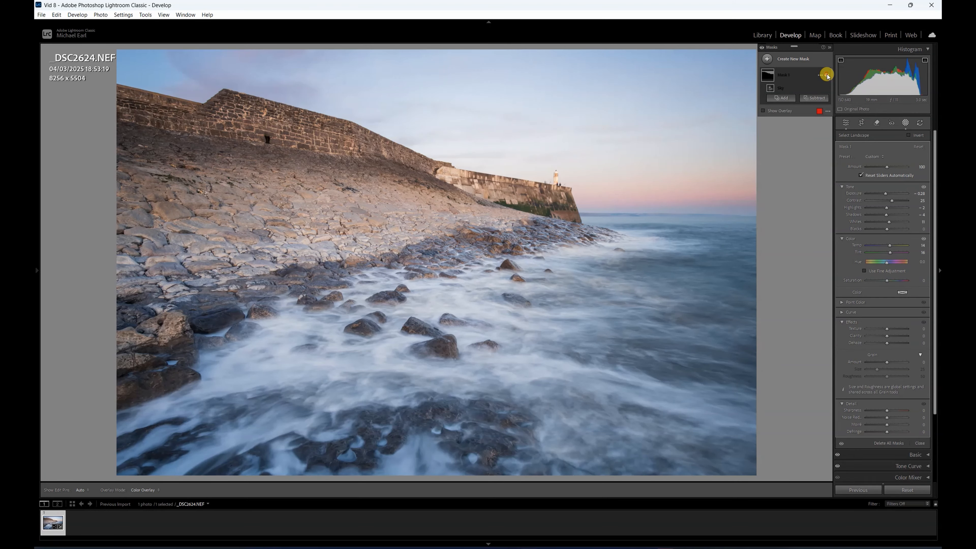
pyautogui.click(826, 76)
pyautogui.click(826, 75)
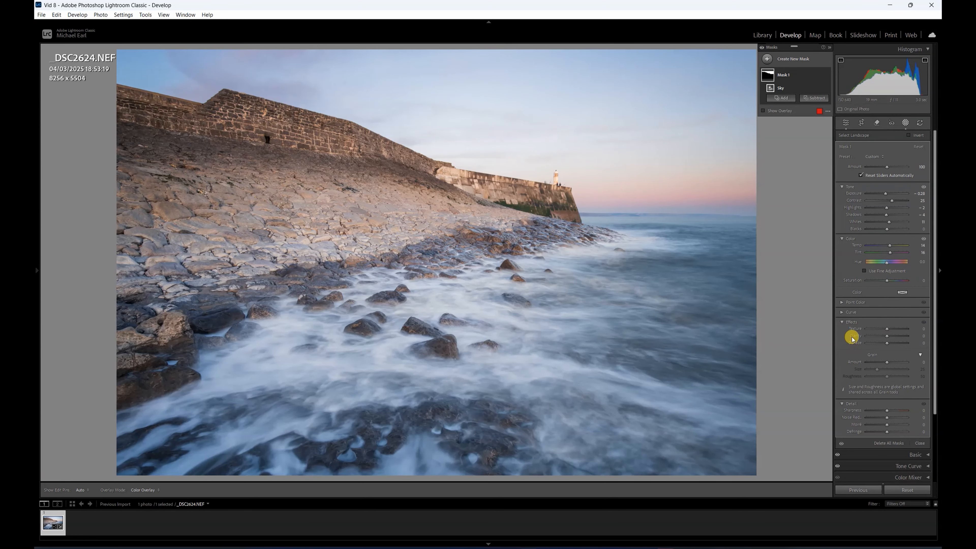
pyautogui.moveTo(868, 331); pyautogui.dragTo(886, 344)
# Create one combined Landscape mask covering architecture and natural ground instead of two separate masks.
pyautogui.click(767, 59)
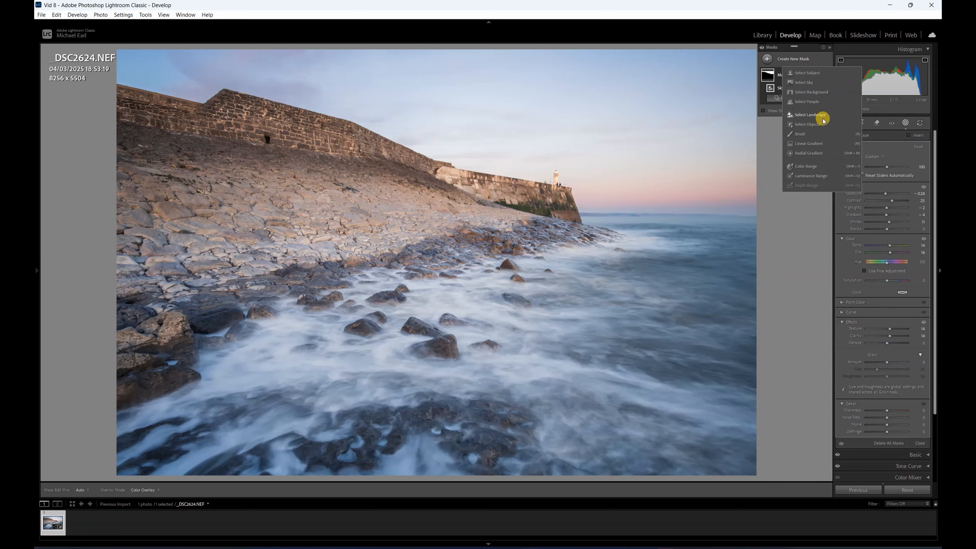
pyautogui.click(816, 115)
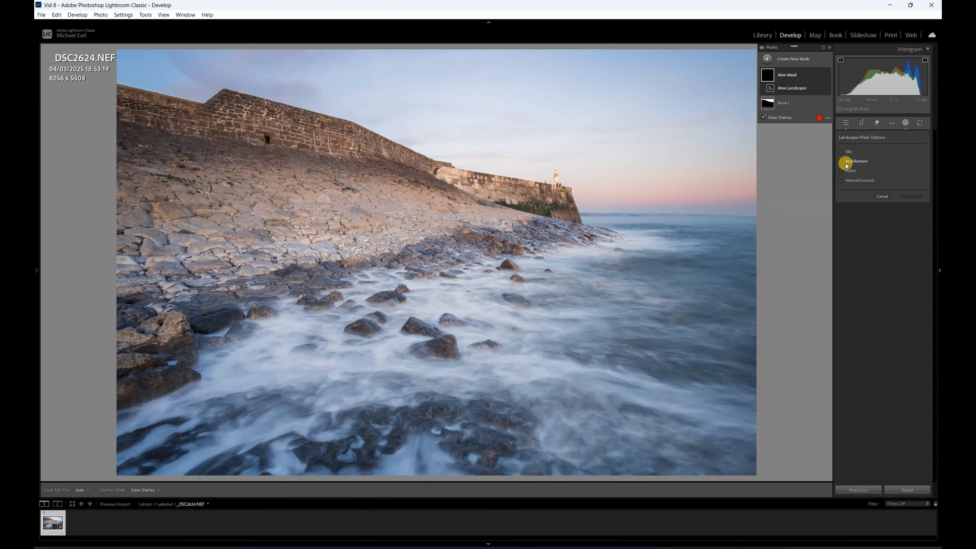
pyautogui.click(842, 162)
pyautogui.click(842, 181)
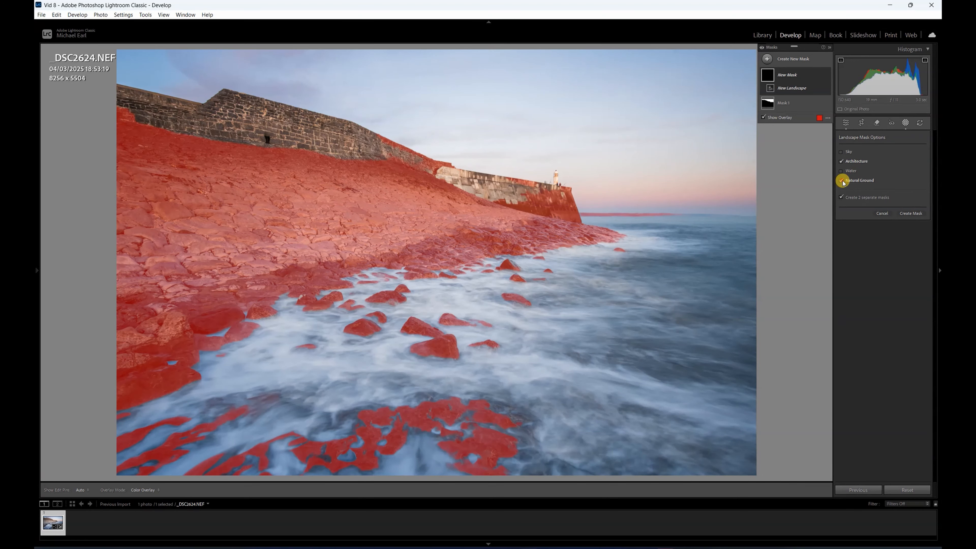
pyautogui.click(842, 197)
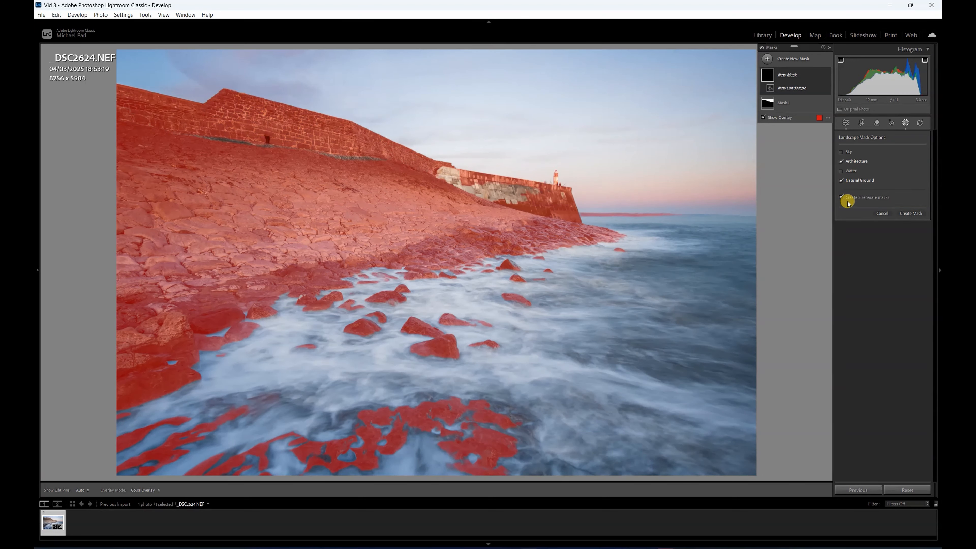
pyautogui.click(911, 213)
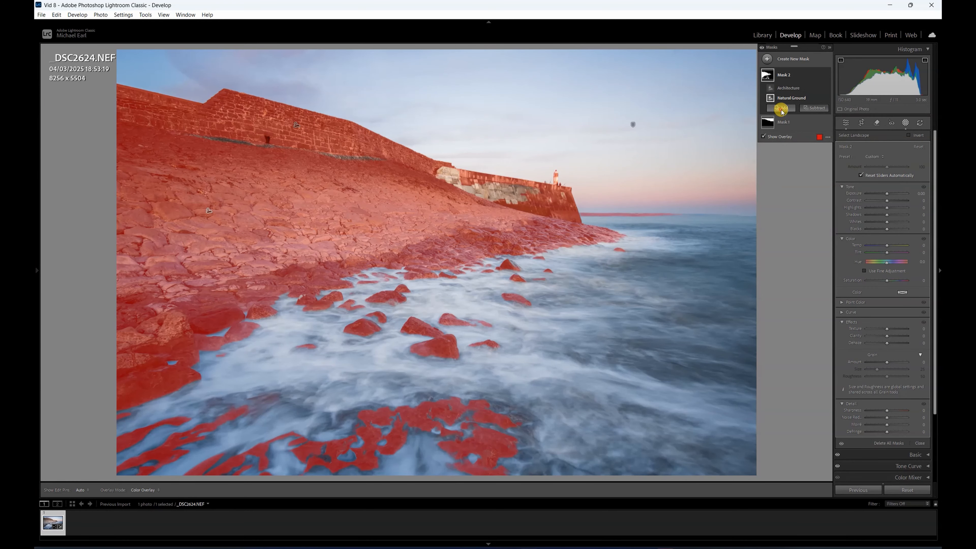
# Add the unmasked far section of the harbour wall to the foreground mask with a rectangular object selection.
pyautogui.click(780, 109)
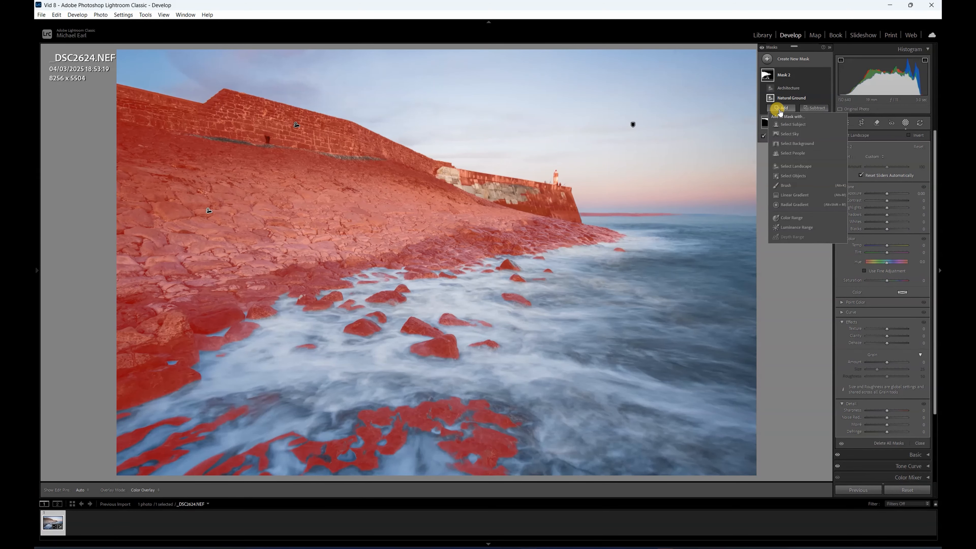
pyautogui.click(796, 175)
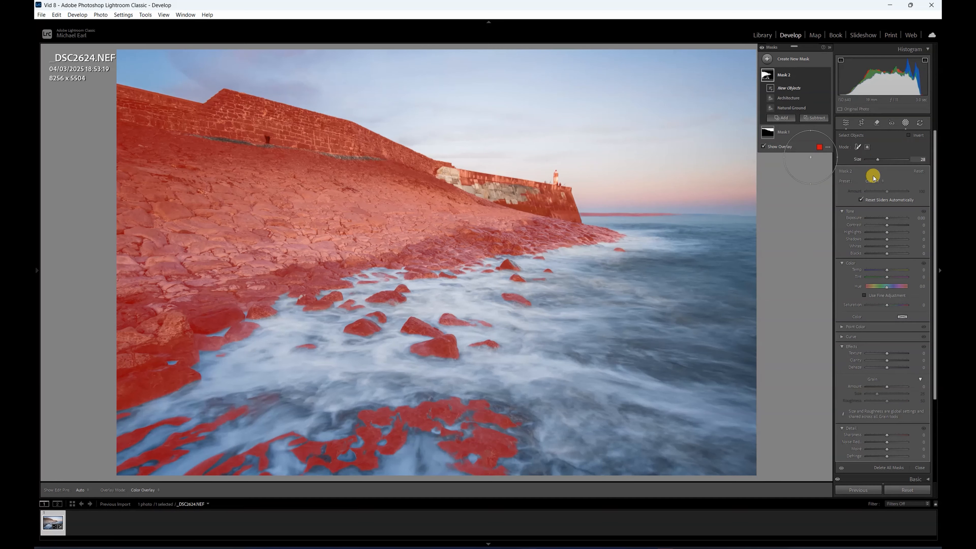
pyautogui.click(868, 147)
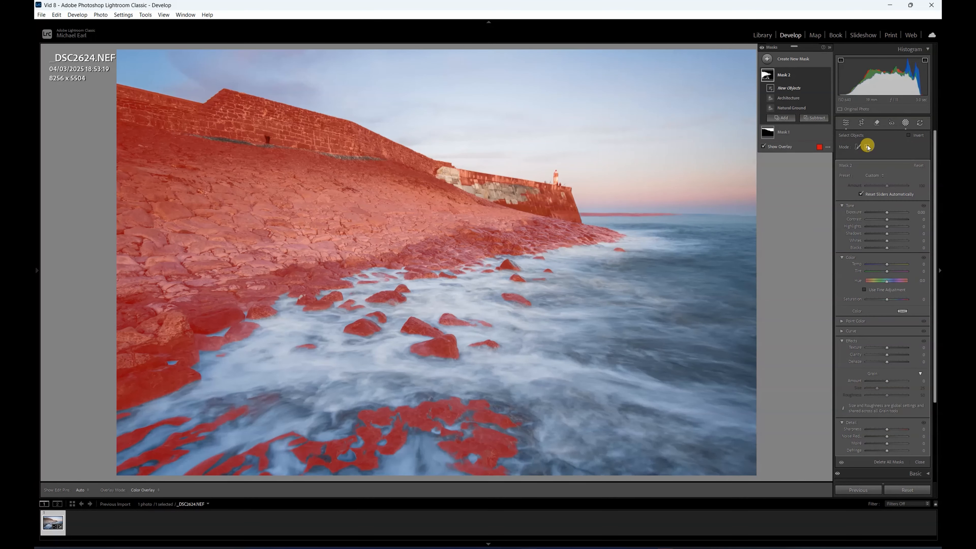
pyautogui.moveTo(416, 183); pyautogui.dragTo(557, 230)
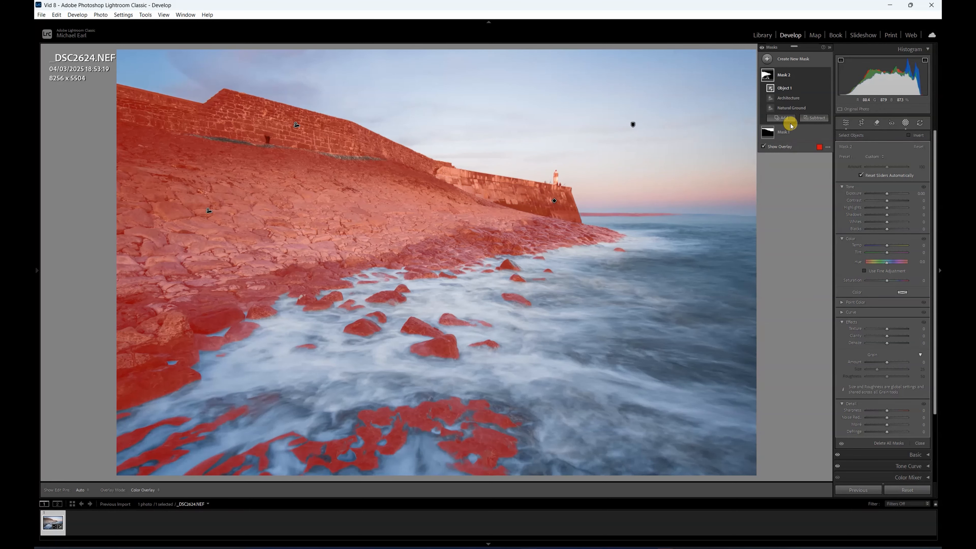
# Brush the missed strip along the base of the harbour wall into the foreground mask.
pyautogui.click(782, 118)
pyautogui.click(786, 195)
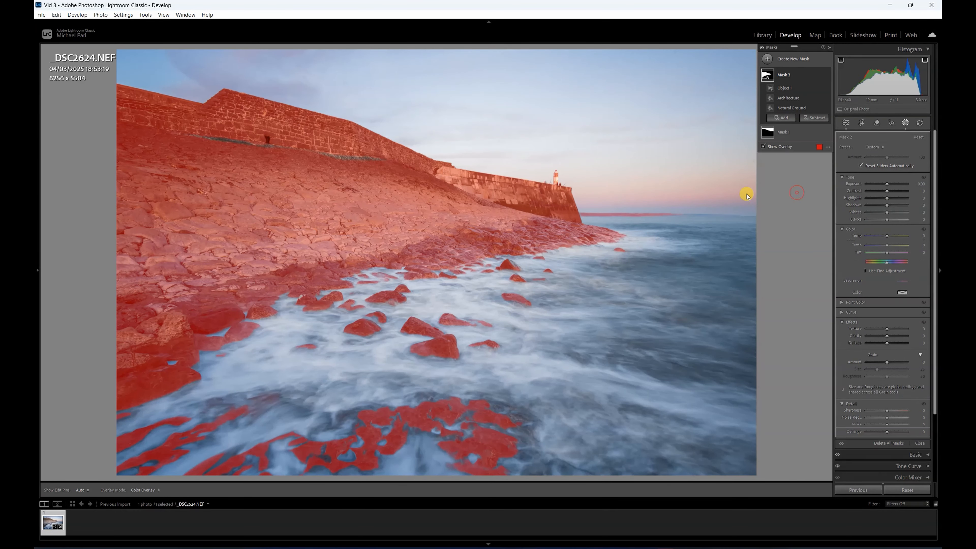
pyautogui.moveTo(215, 138)
pyautogui.mouseDown()
pyautogui.moveTo(378, 166)
pyautogui.moveTo(326, 160)
pyautogui.moveTo(346, 164)
pyautogui.mouseUp()
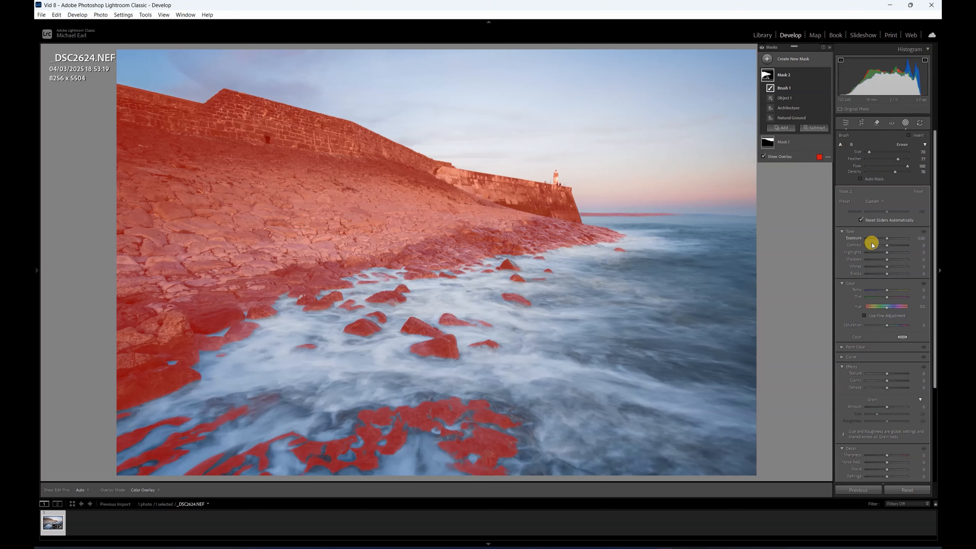
# Set the foreground mask to exposure about 0.21, contrast 11, highlights 16, shadows 19, whites -12 and blacks -2.
pyautogui.click(888, 241)
pyautogui.click(886, 241)
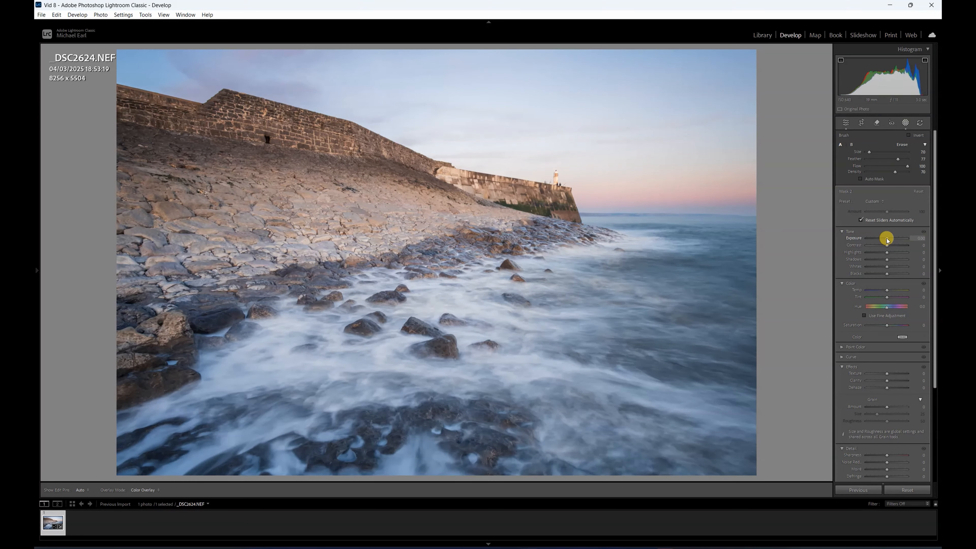
pyautogui.moveTo(888, 241); pyautogui.dragTo(888, 241)
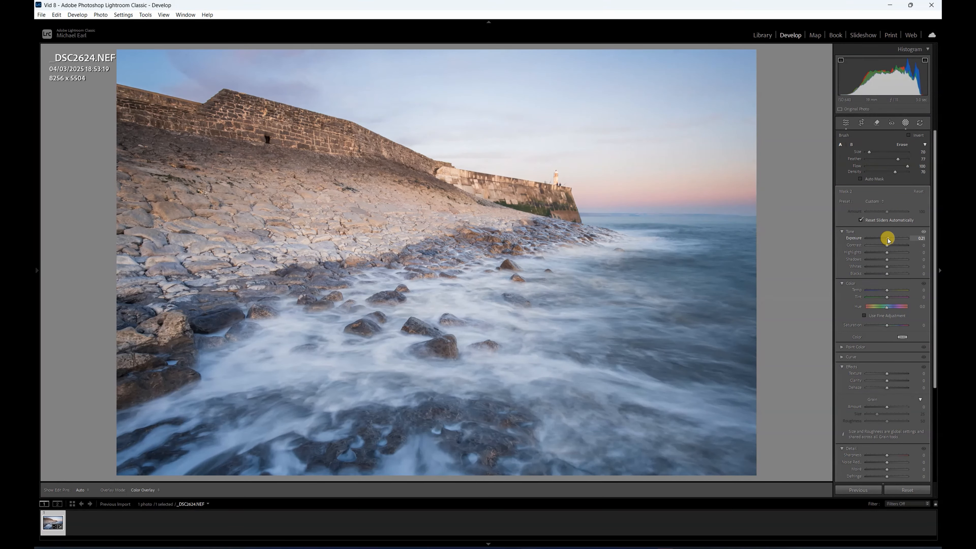
pyautogui.click(888, 239)
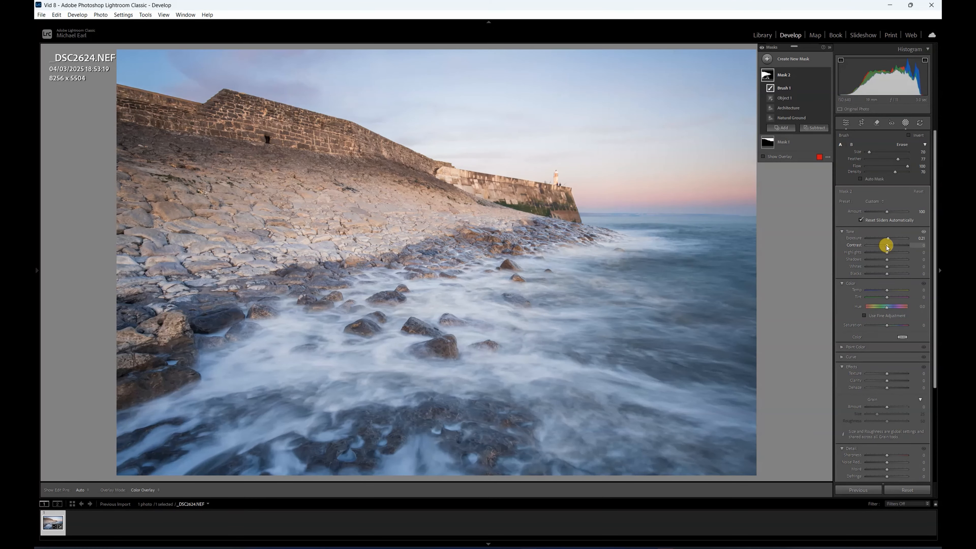
pyautogui.moveTo(886, 248)
pyautogui.mouseDown()
pyautogui.moveTo(873, 247)
pyautogui.moveTo(892, 247)
pyautogui.mouseUp()
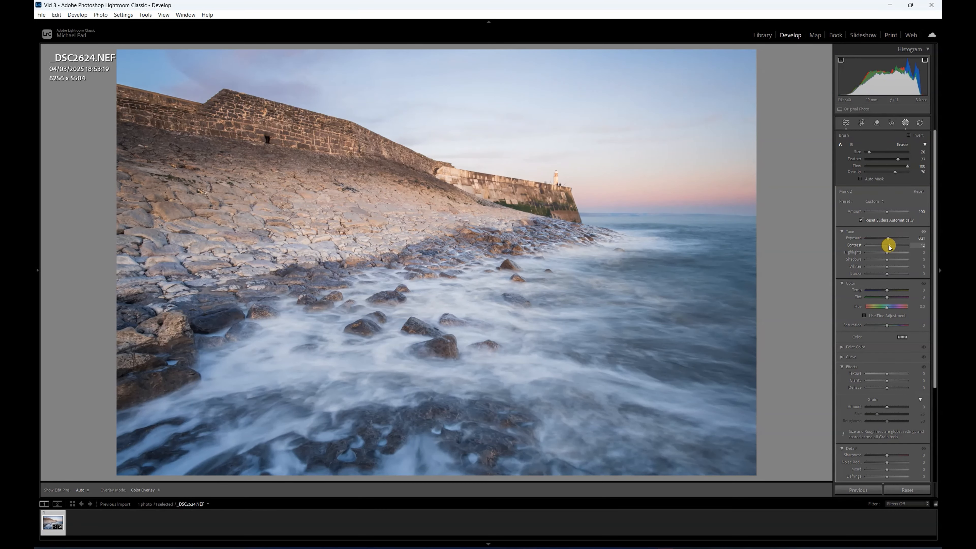
pyautogui.moveTo(888, 246)
pyautogui.mouseDown()
pyautogui.moveTo(903, 253)
pyautogui.moveTo(879, 257)
pyautogui.moveTo(891, 260)
pyautogui.mouseUp()
pyautogui.moveTo(890, 260)
pyautogui.mouseDown()
pyautogui.moveTo(865, 261)
pyautogui.moveTo(893, 262)
pyautogui.moveTo(886, 276)
pyautogui.mouseUp()
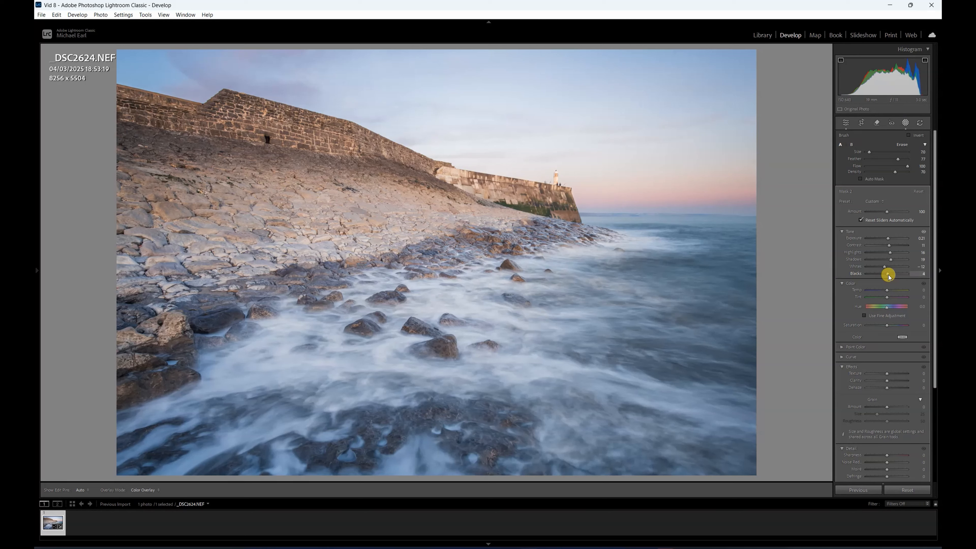
pyautogui.moveTo(883, 275); pyautogui.dragTo(884, 276)
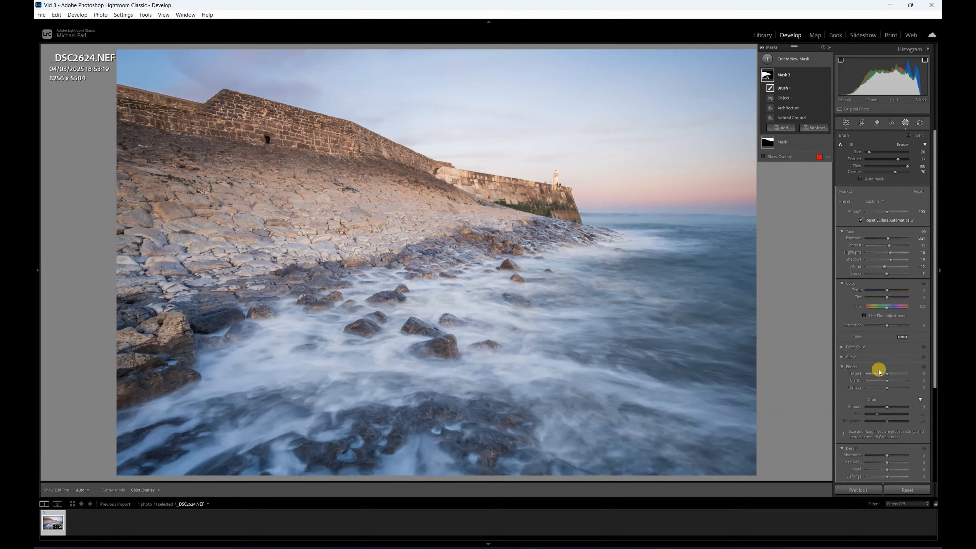
# Set the foreground mask's texture to about 18 and its clarity to about -19.
pyautogui.moveTo(889, 372); pyautogui.dragTo(891, 375)
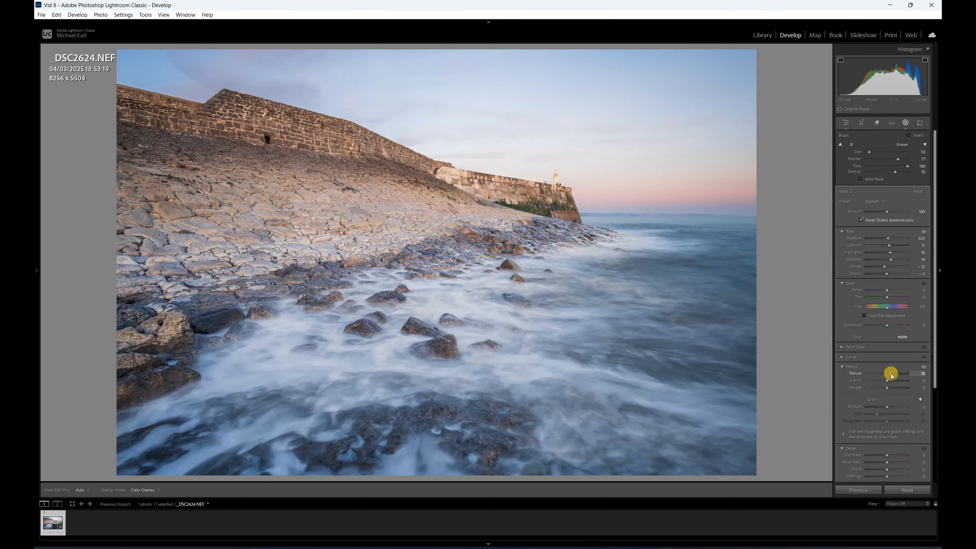
pyautogui.moveTo(891, 375)
pyautogui.mouseDown()
pyautogui.moveTo(889, 385)
pyautogui.moveTo(879, 379)
pyautogui.moveTo(899, 381)
pyautogui.moveTo(868, 381)
pyautogui.moveTo(883, 385)
pyautogui.mouseUp()
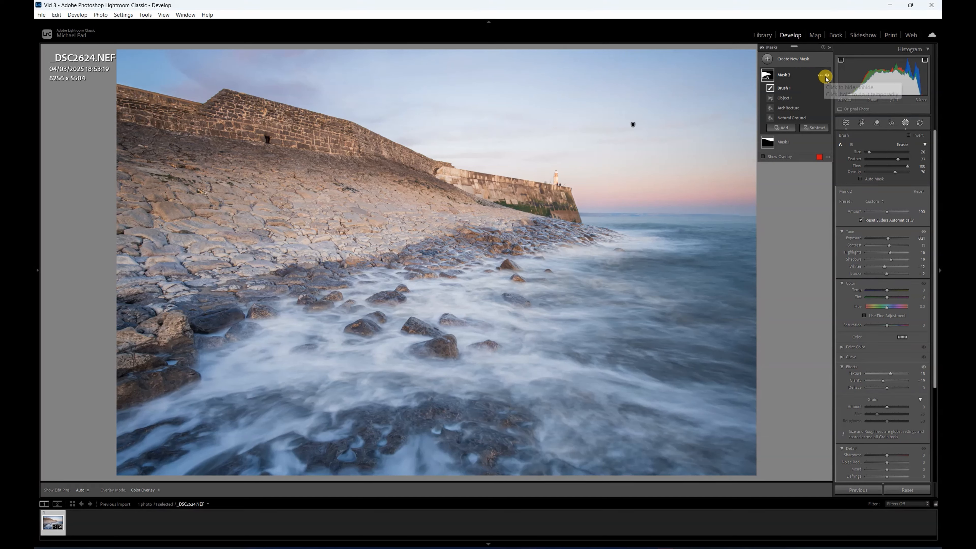
# Compare the photo with the foreground mask hidden and shown, leaving the mask enabled.
pyautogui.click(827, 76)
pyautogui.click(826, 76)
pyautogui.click(826, 76)
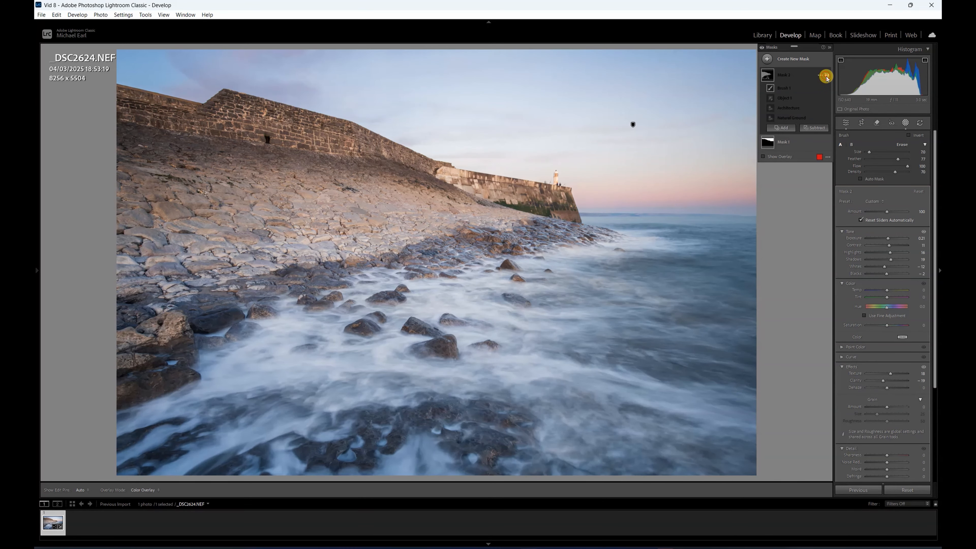
pyautogui.click(827, 76)
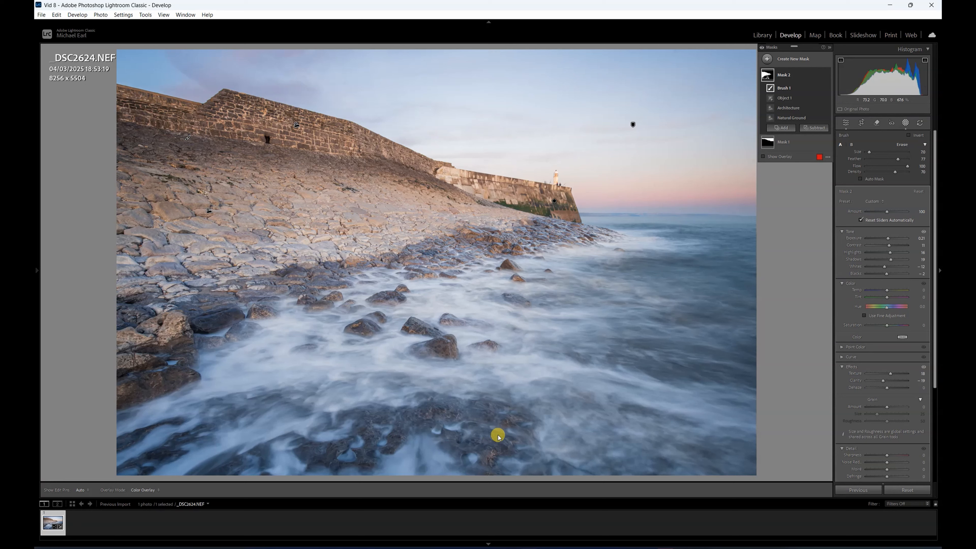
pyautogui.click(827, 76)
pyautogui.click(826, 76)
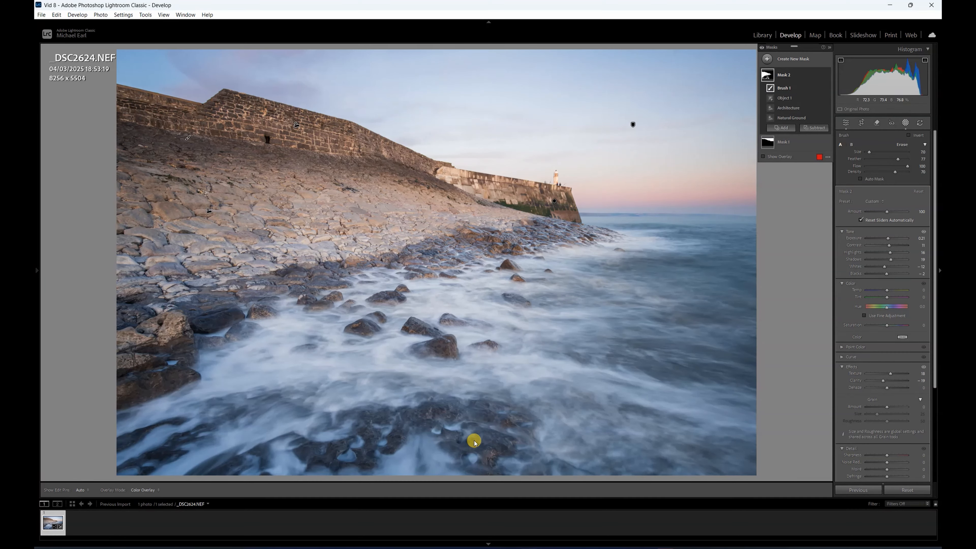
# Create a new landscape mask covering only the water.
pyautogui.click(769, 60)
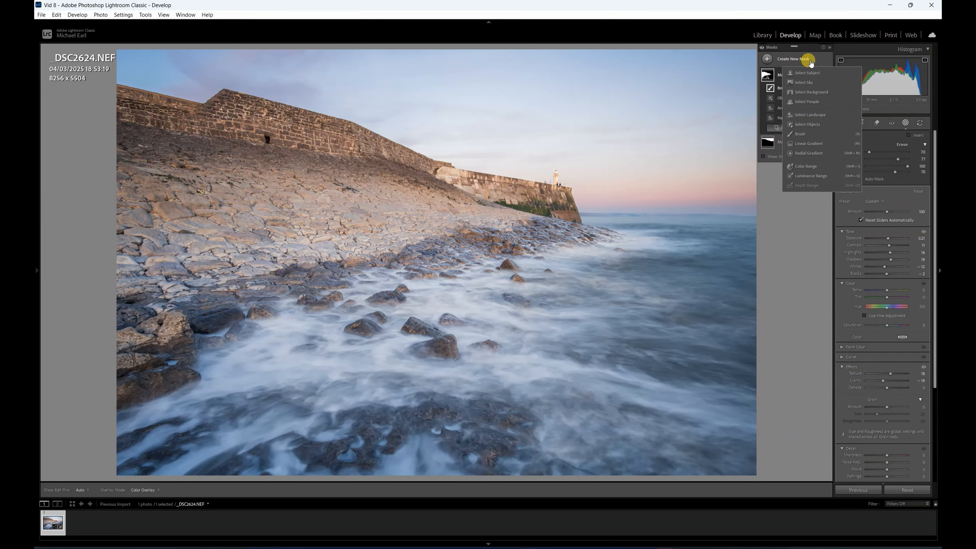
pyautogui.click(808, 115)
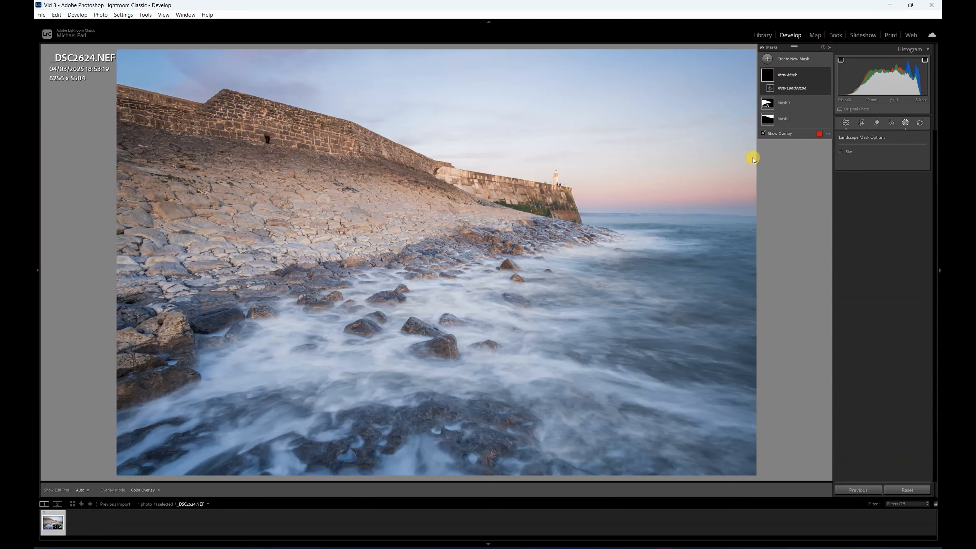
pyautogui.click(842, 171)
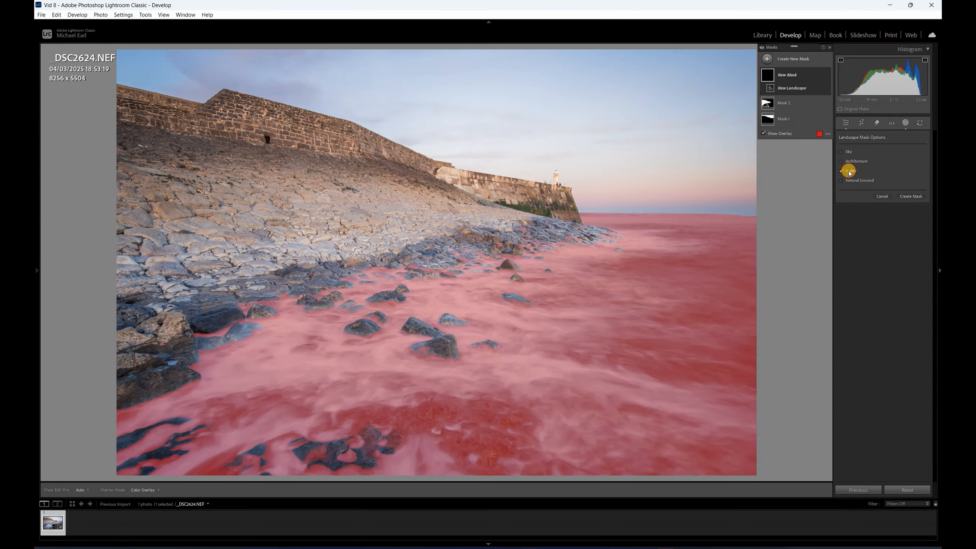
pyautogui.click(911, 196)
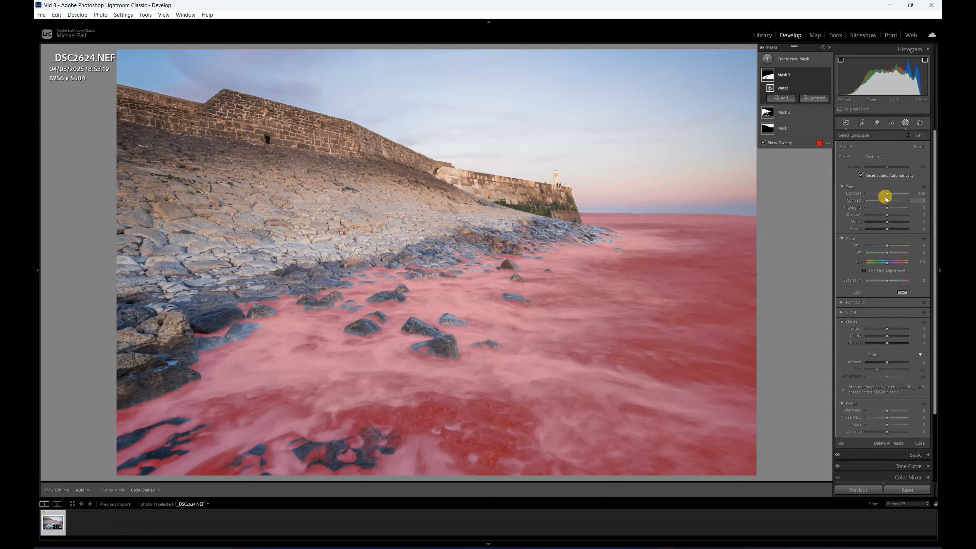
# Set the water mask to exposure about -0.14, contrast 7 and whites 19, lowering its highlights and raising its shadows.
pyautogui.moveTo(887, 193); pyautogui.dragTo(888, 195)
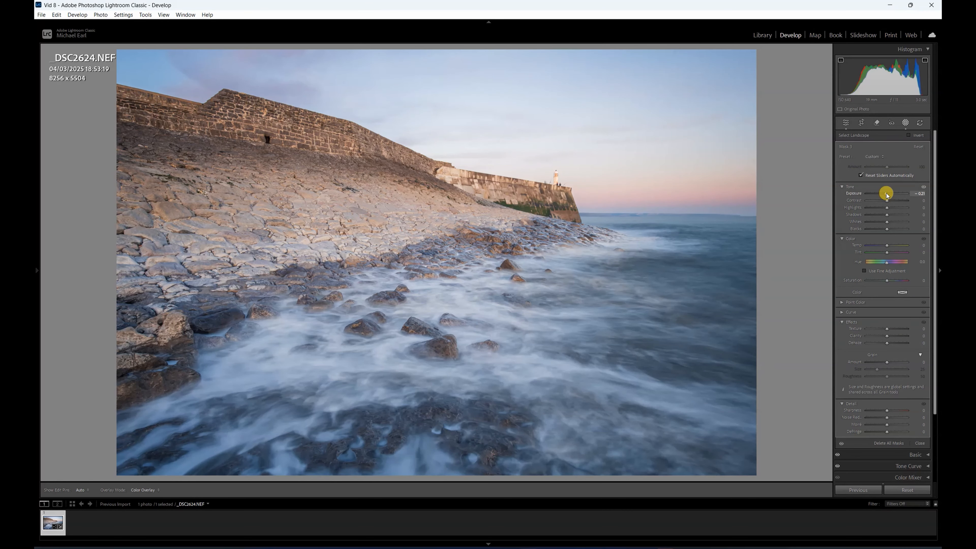
pyautogui.moveTo(887, 193); pyautogui.dragTo(891, 224)
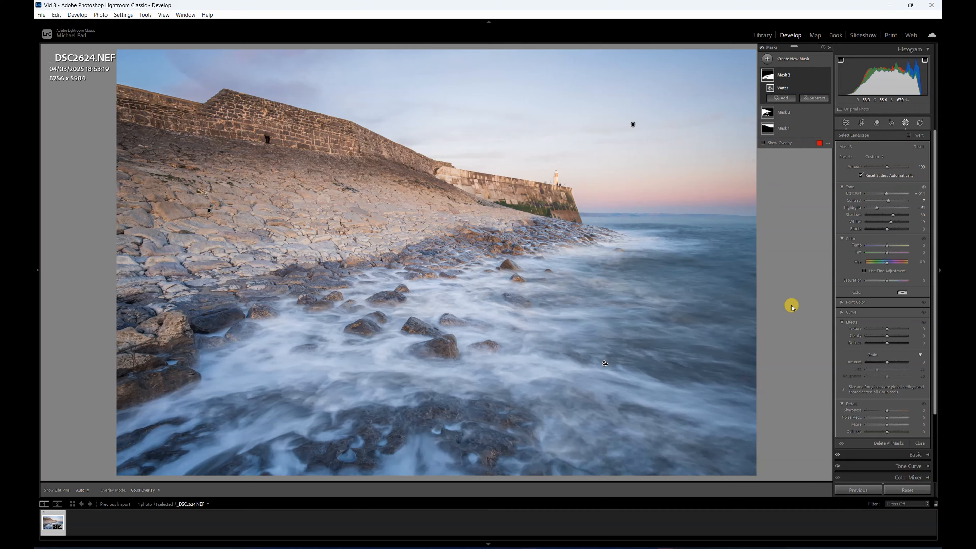
pyautogui.moveTo(886, 228); pyautogui.dragTo(887, 230)
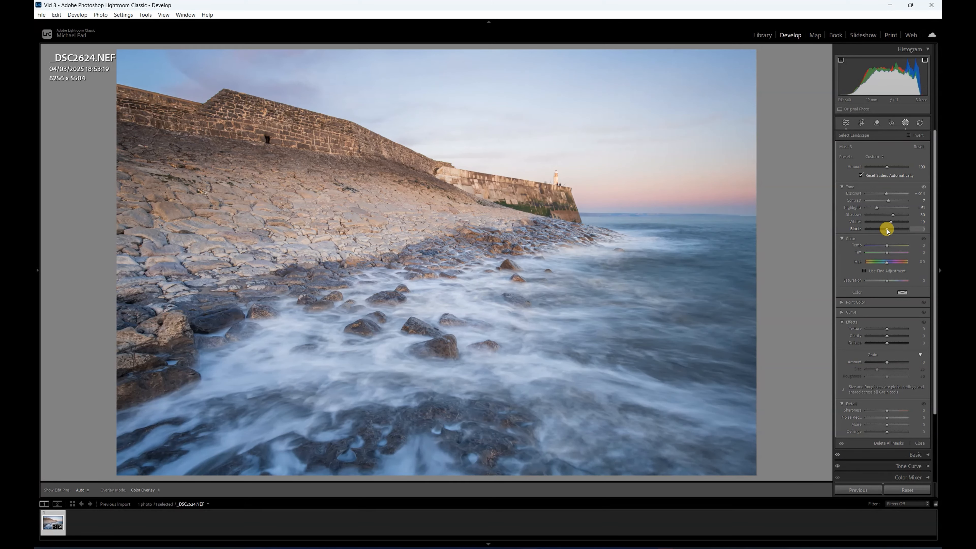
# Warm the water mask to a temperature of about 18, try a magenta tint of about 21, and reset the tint.
pyautogui.click(886, 245)
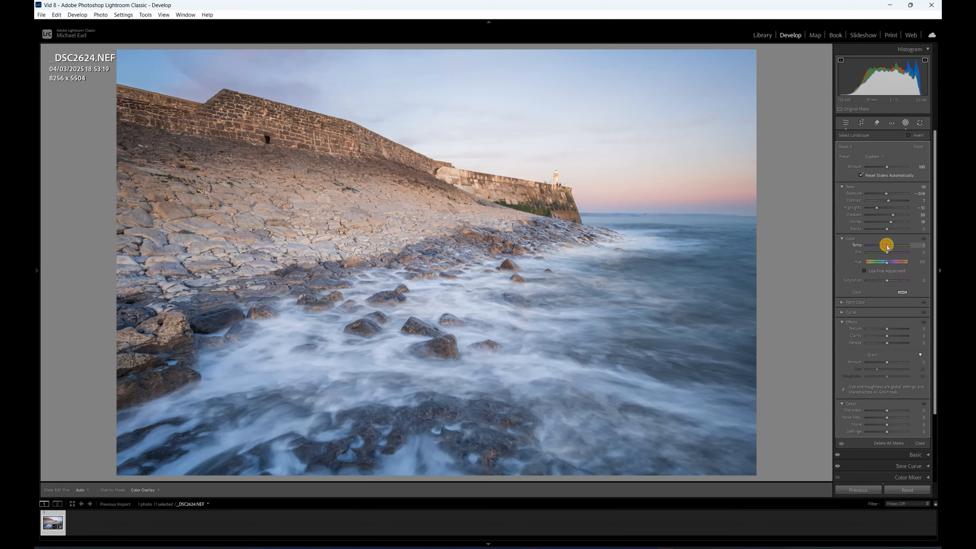
pyautogui.moveTo(888, 247); pyautogui.dragTo(891, 246)
pyautogui.moveTo(891, 246); pyautogui.dragTo(893, 253)
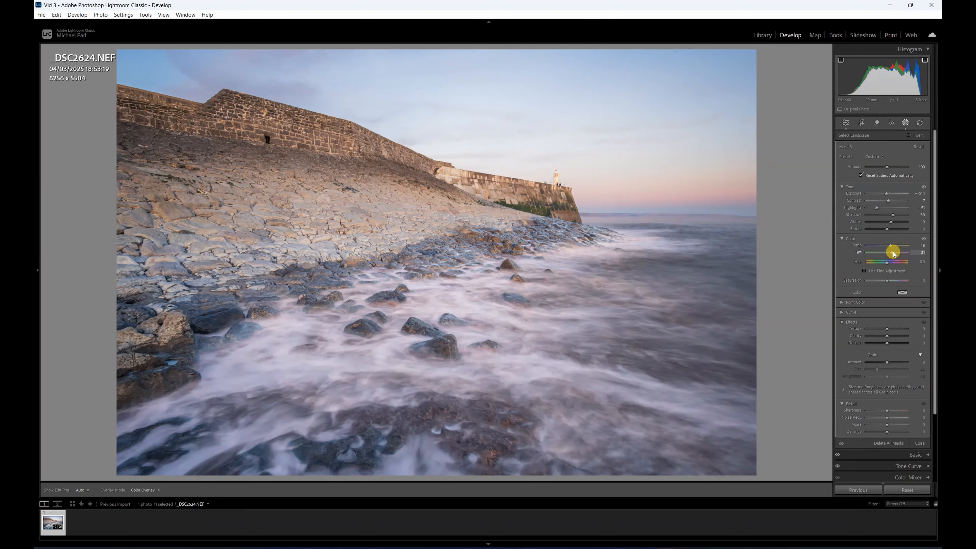
pyautogui.doubleClick(891, 252)
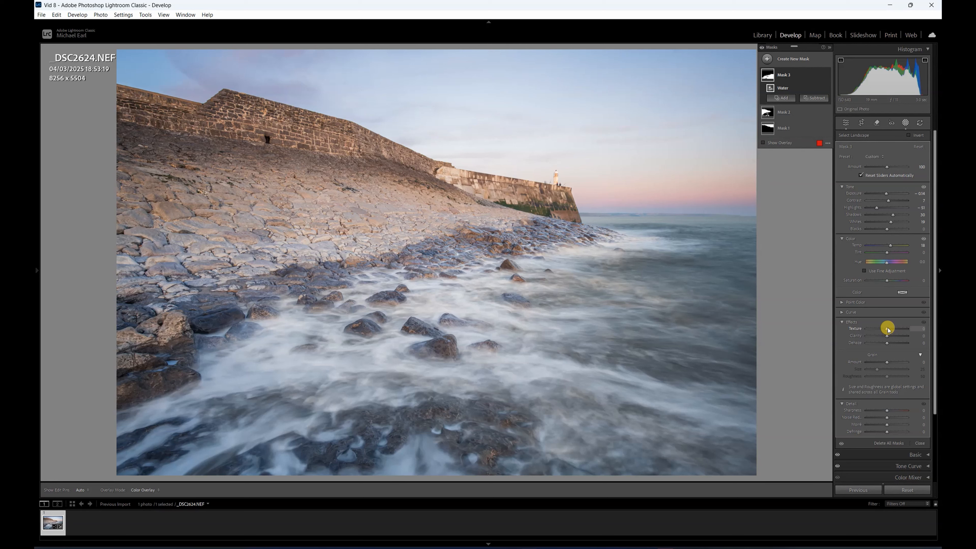
# Set the water mask's texture to about -19 and clarity to about 8, and collapse its Effects and Tone settings.
pyautogui.moveTo(888, 329); pyautogui.dragTo(893, 330)
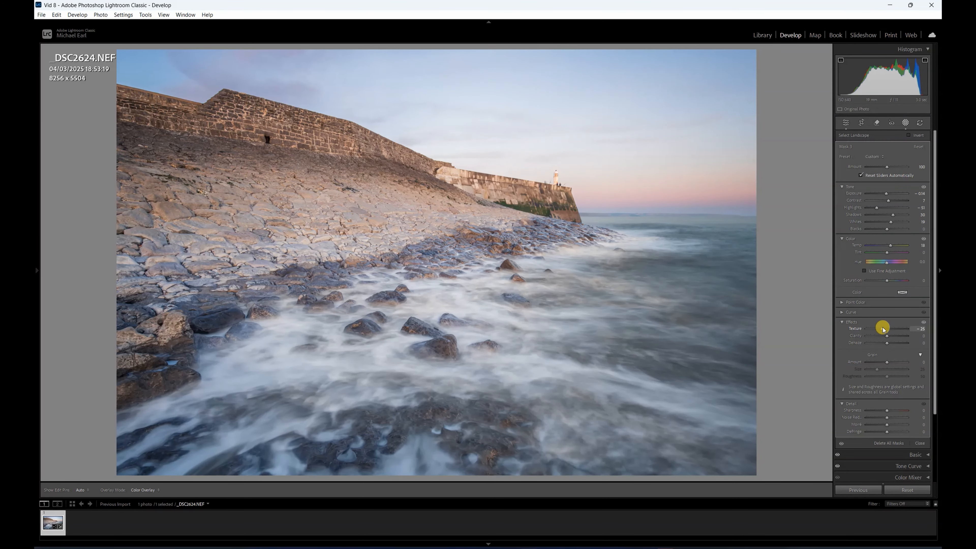
pyautogui.moveTo(886, 336); pyautogui.dragTo(892, 337)
pyautogui.moveTo(888, 334); pyautogui.dragTo(888, 334)
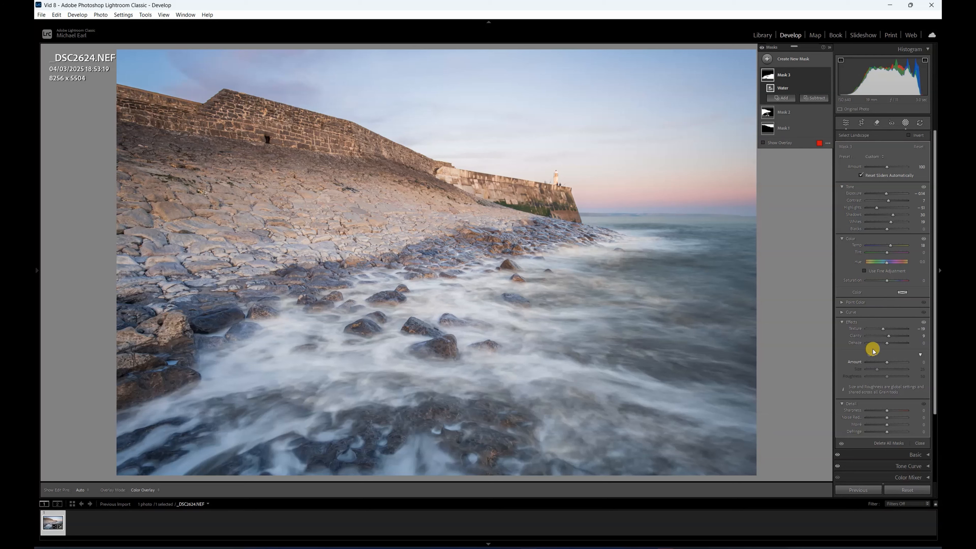
pyautogui.click(841, 322)
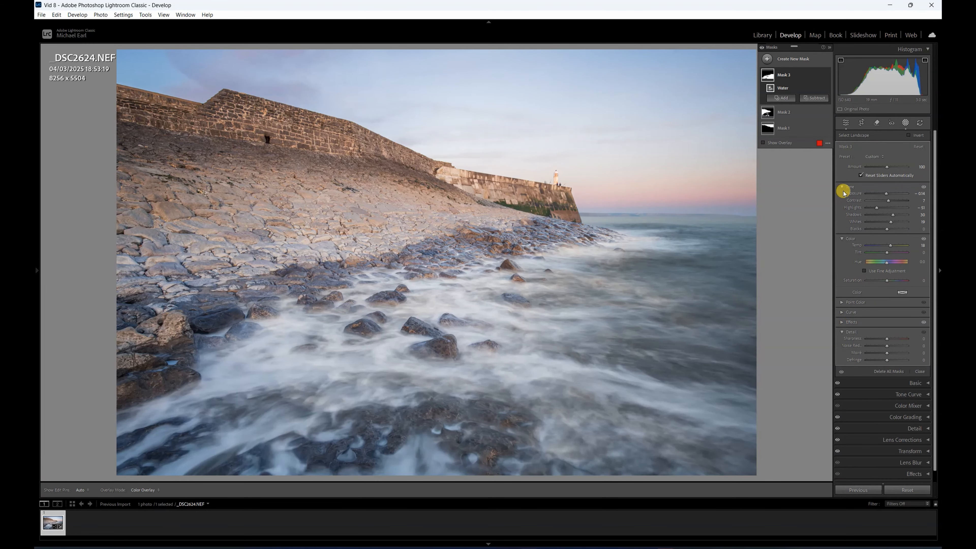
pyautogui.click(841, 186)
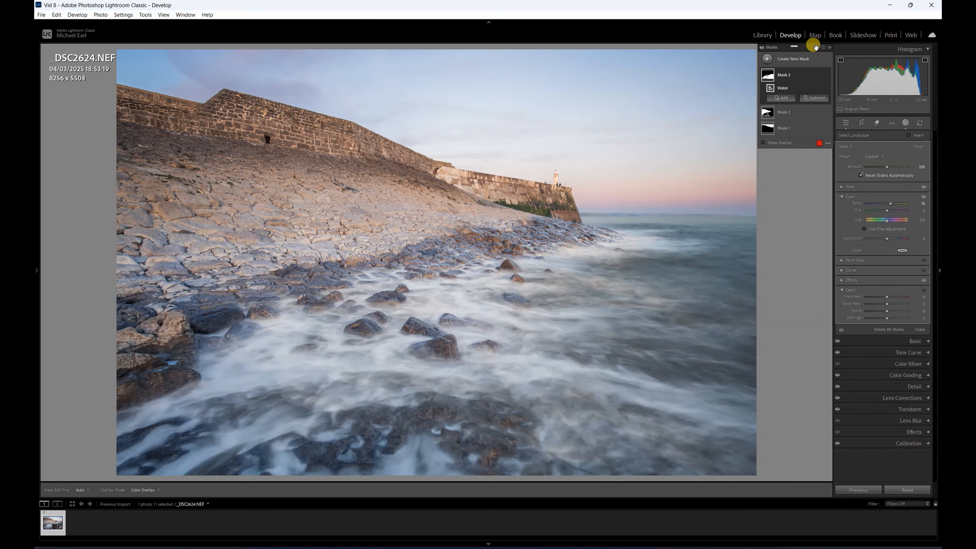
# Compare the photo with all masks hidden and shown, leaving every mask enabled.
pyautogui.click(762, 48)
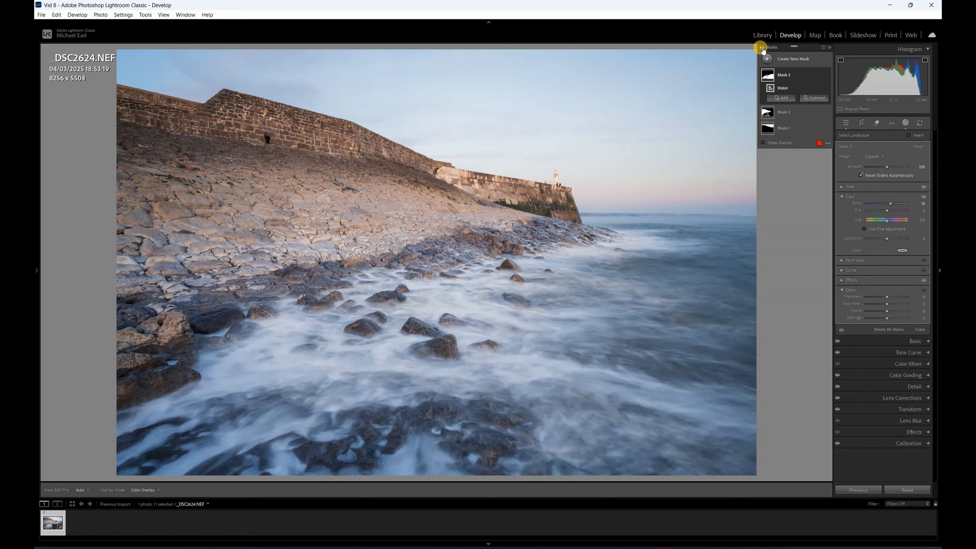
pyautogui.click(763, 49)
pyautogui.click(762, 48)
pyautogui.click(762, 48)
pyautogui.click(762, 48)
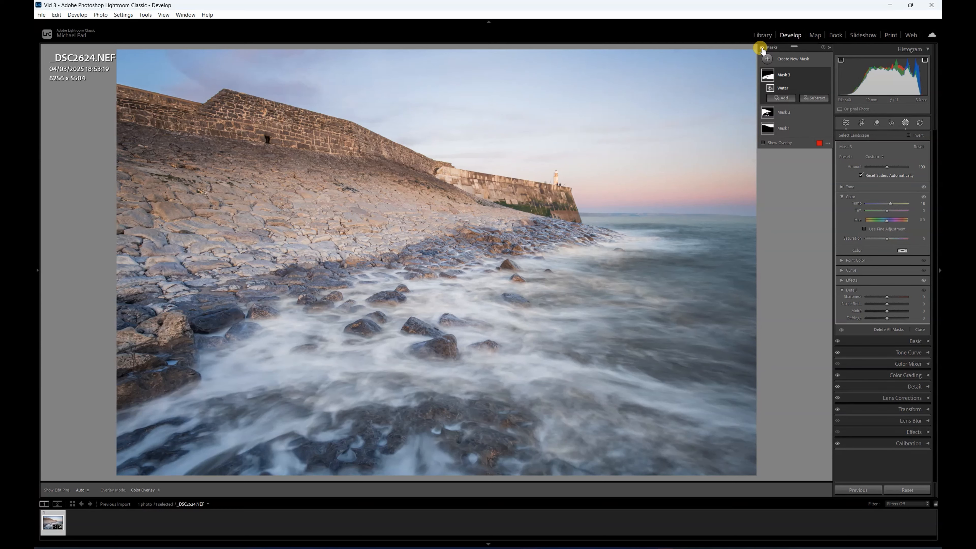